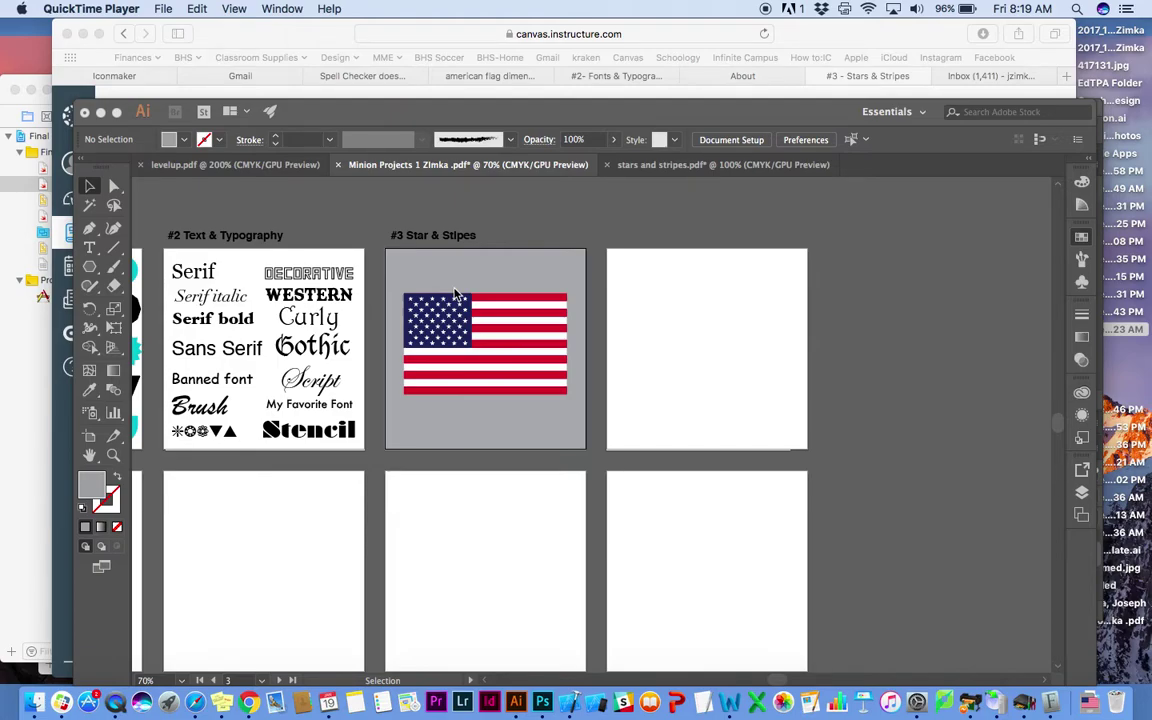
# Step: Examine the finished flag on the #3 Star & Stipes artboard and compare it with the neighbouring typography artboard
pyautogui.click(455, 293)
pyautogui.press('super+equal')
pyautogui.press('super+equal')
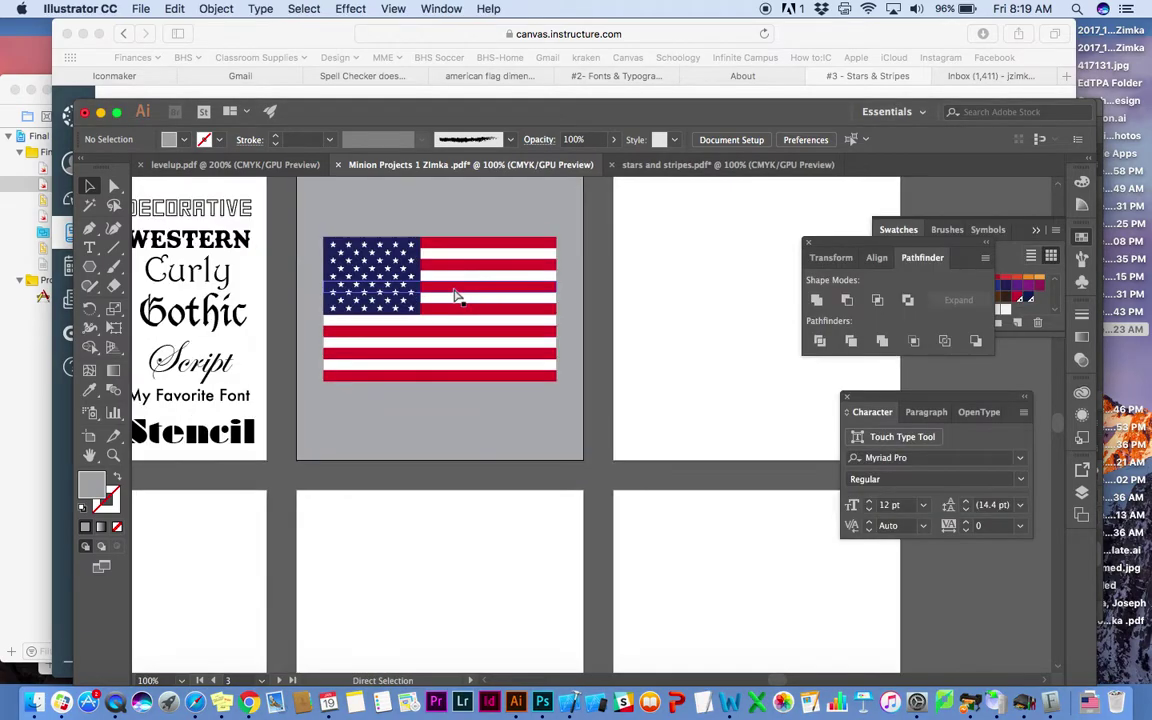
pyautogui.scroll(2, 455, 296)
pyautogui.hscroll(-3, 455, 296)
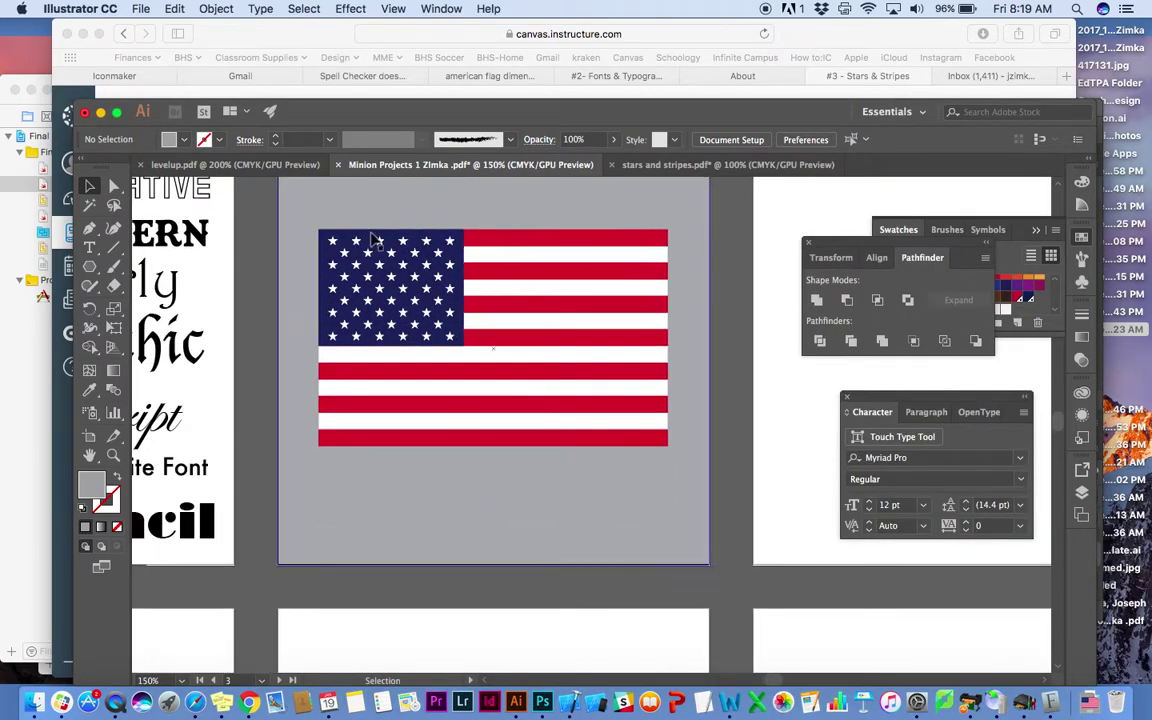
pyautogui.scroll(2, 522, 420)
pyautogui.hscroll(1, 522, 420)
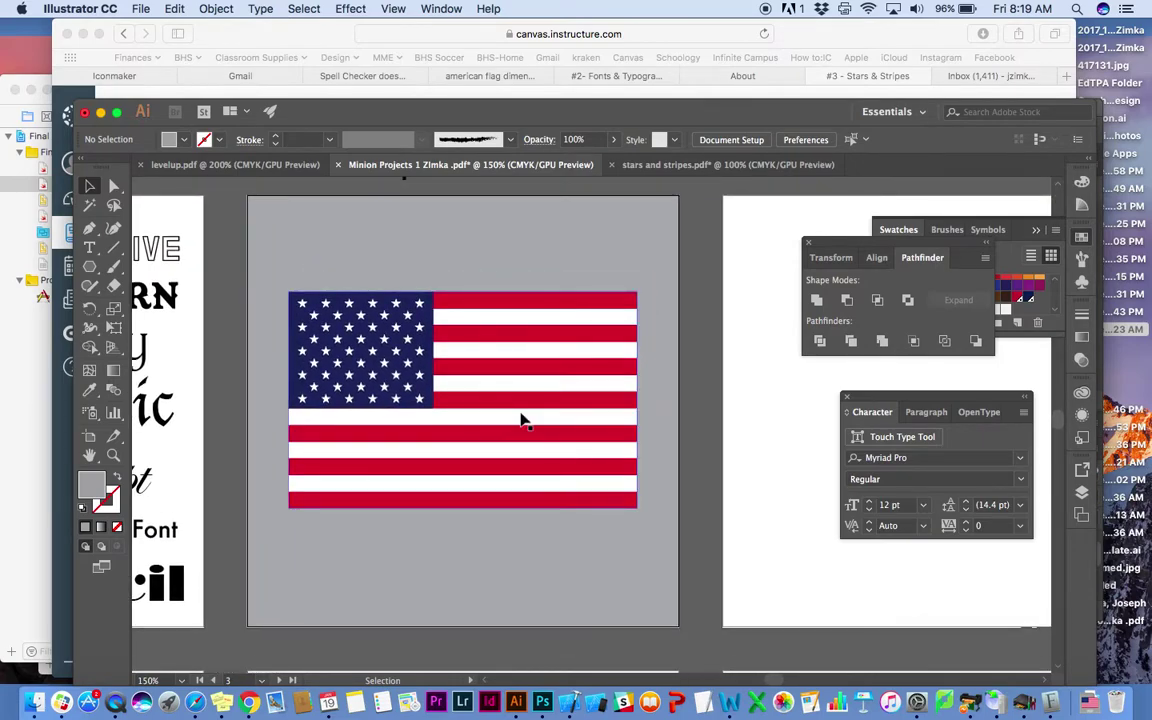
pyautogui.scroll(1, 478, 391)
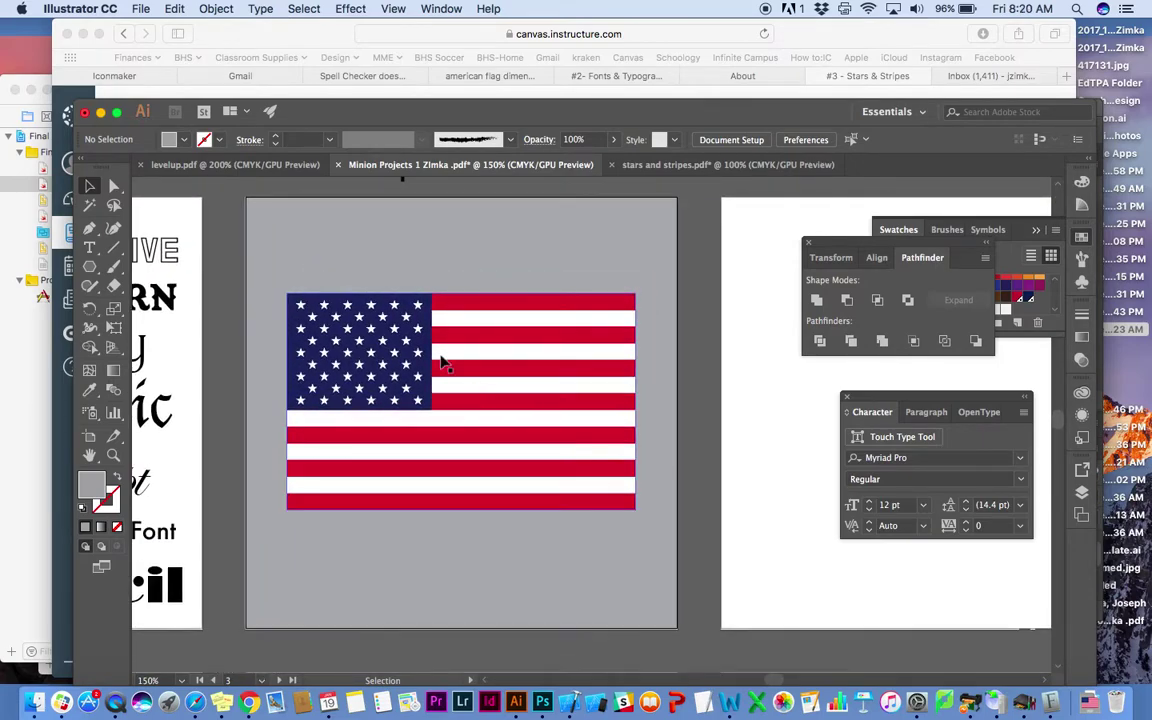
pyautogui.hscroll(-1, 437, 355)
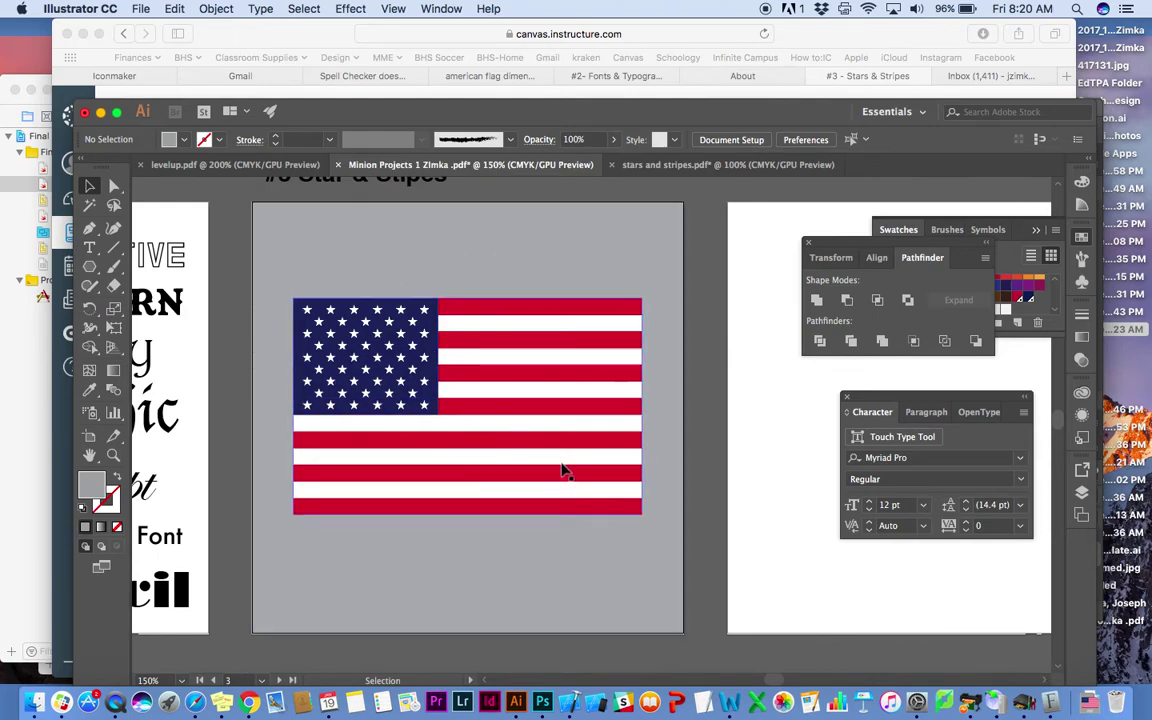
pyautogui.hscroll(-10, 470, 506)
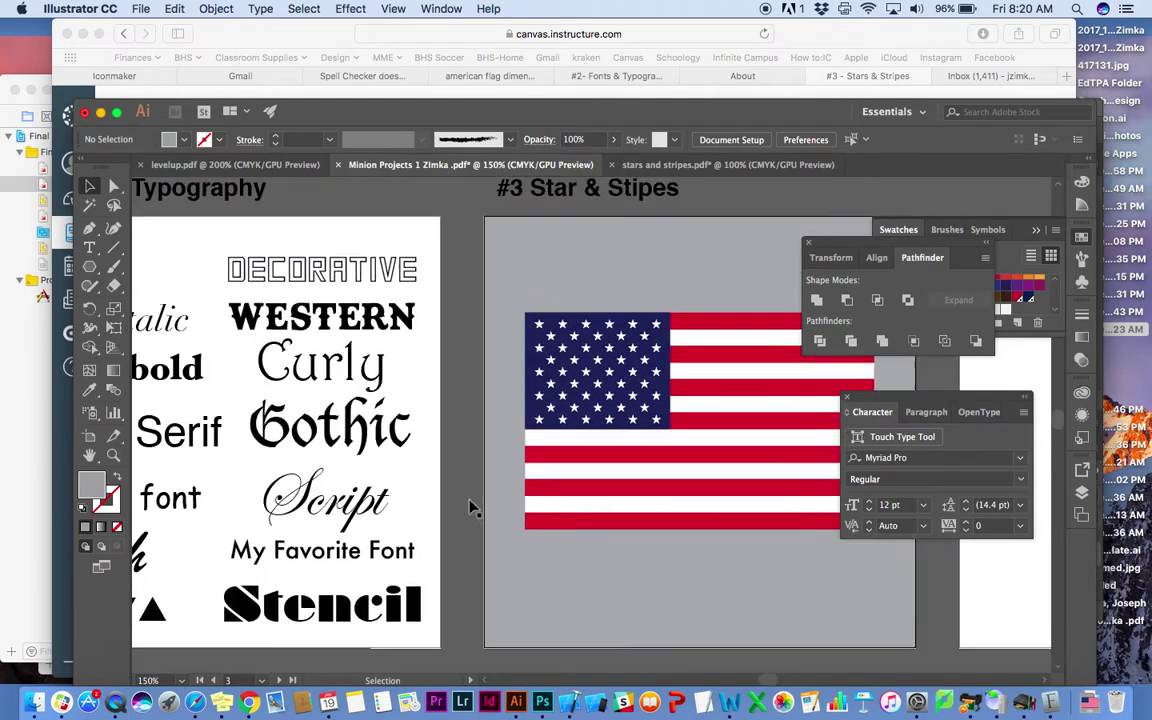
pyautogui.hscroll(5, 420, 450)
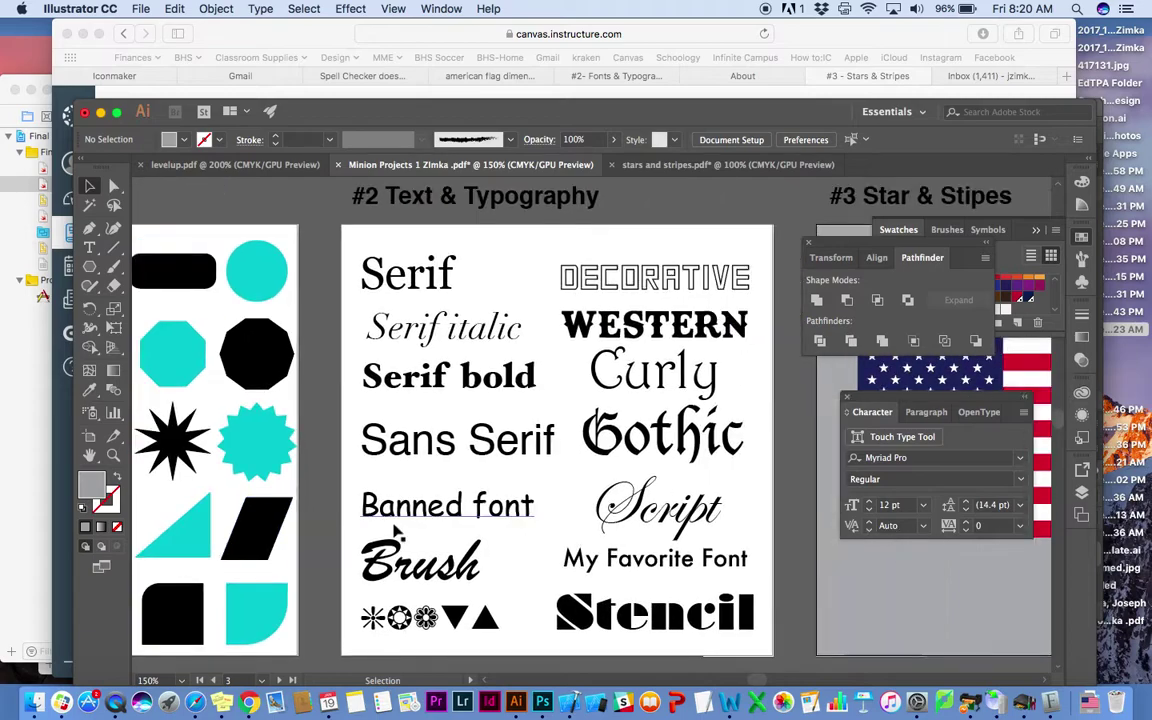
pyautogui.hscroll(10, 593, 432)
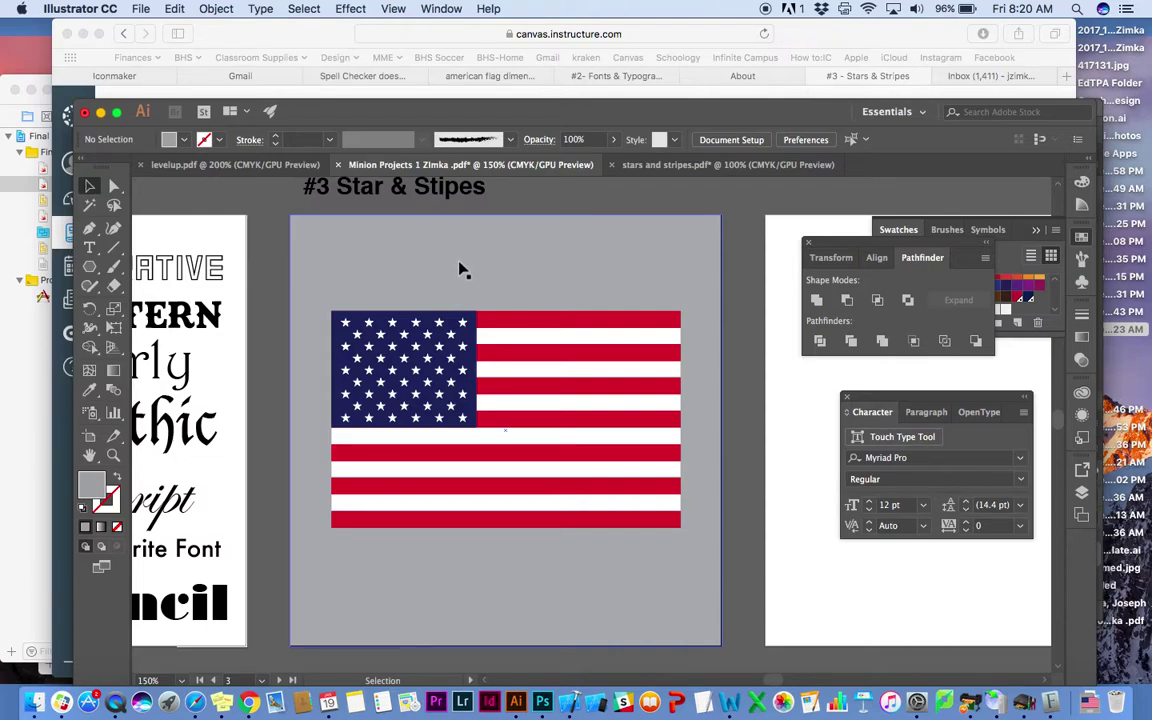
# Step: Switch to Safari and bring the labelled flag diagram from the american flag dimensions image search into the Illustrator file's blank artboard beside the flag
pyautogui.click(337, 45)
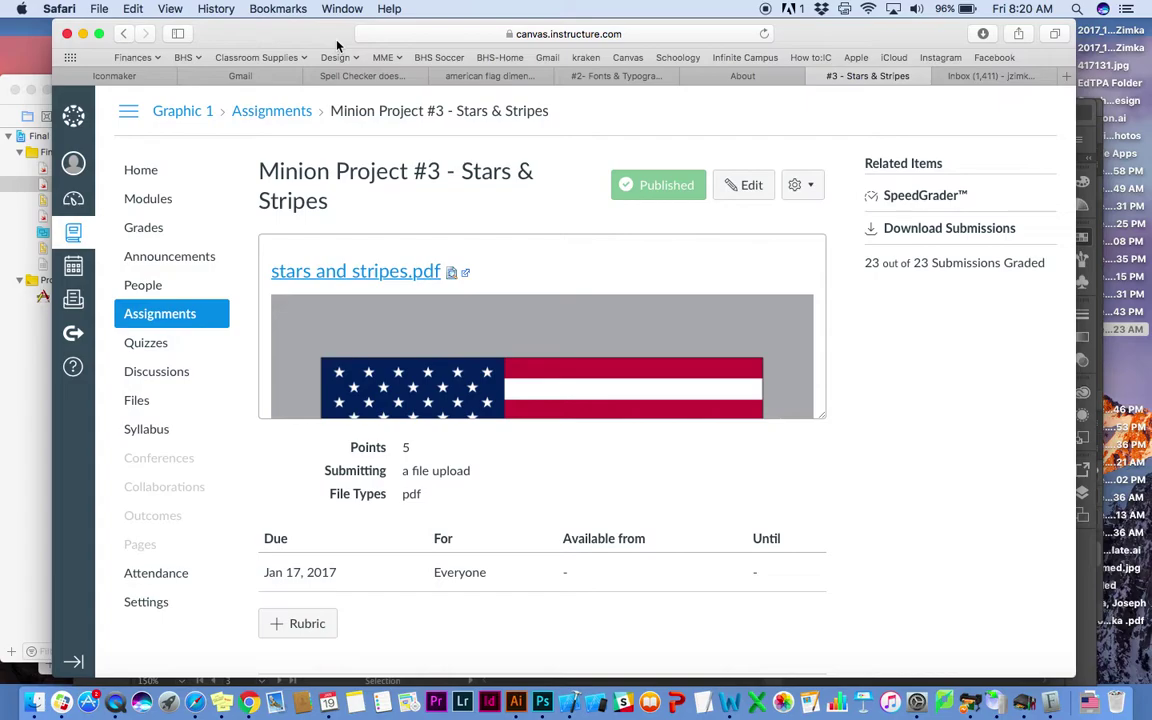
pyautogui.click(480, 76)
pyautogui.scroll(-2, 445, 300)
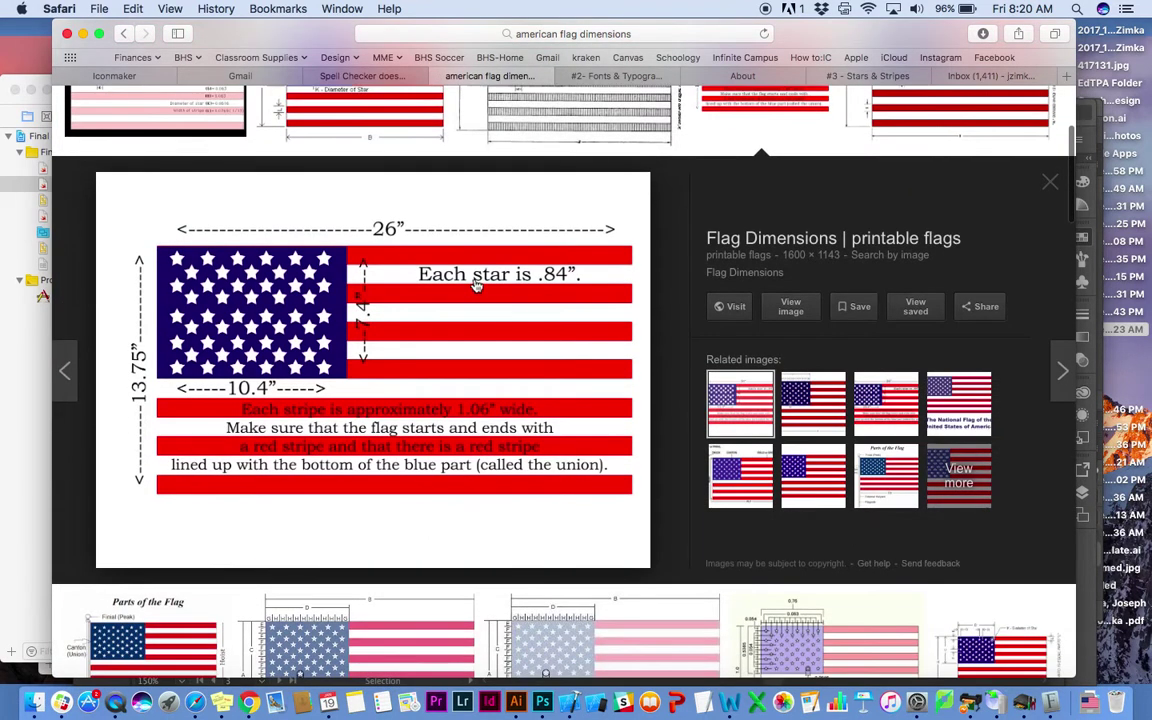
pyautogui.moveTo(433, 307); pyautogui.dragTo(771, 228)
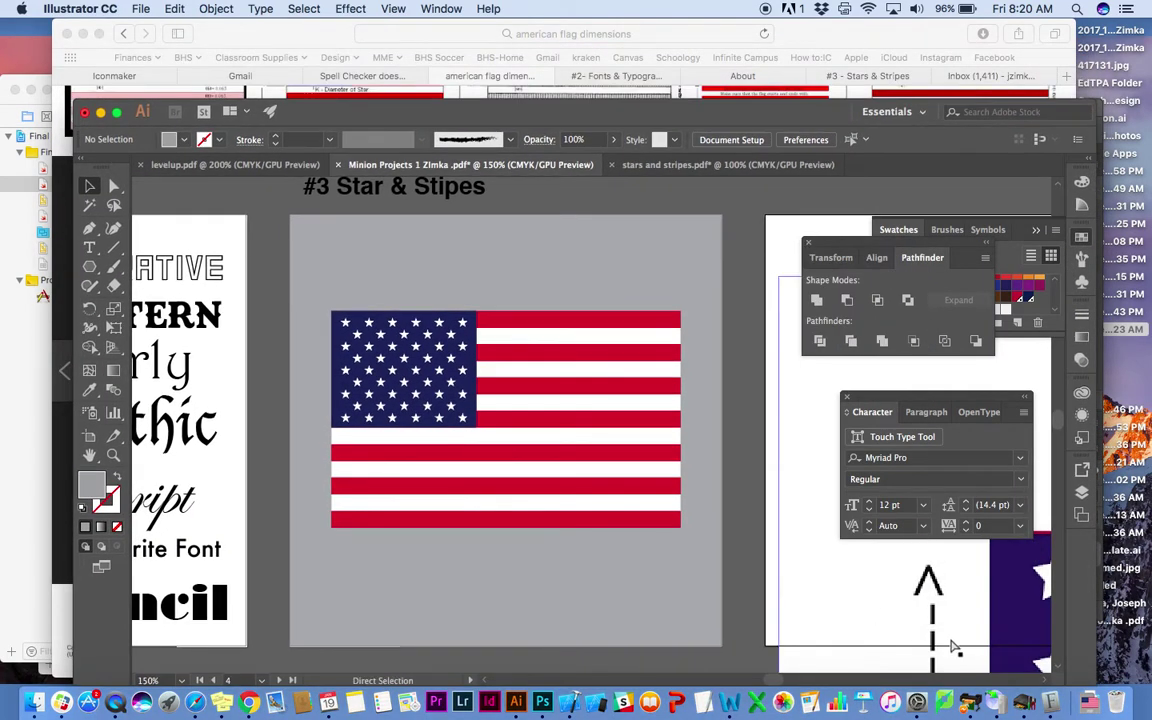
# Step: Scale the placed flag diagram down so it fits inside the blank artboard beside the finished flag
pyautogui.press('super+minus')
pyautogui.press('super+minus')
pyautogui.press('super+minus')
pyautogui.press('super+minus')
pyautogui.press('v')
pyautogui.click(815, 543)
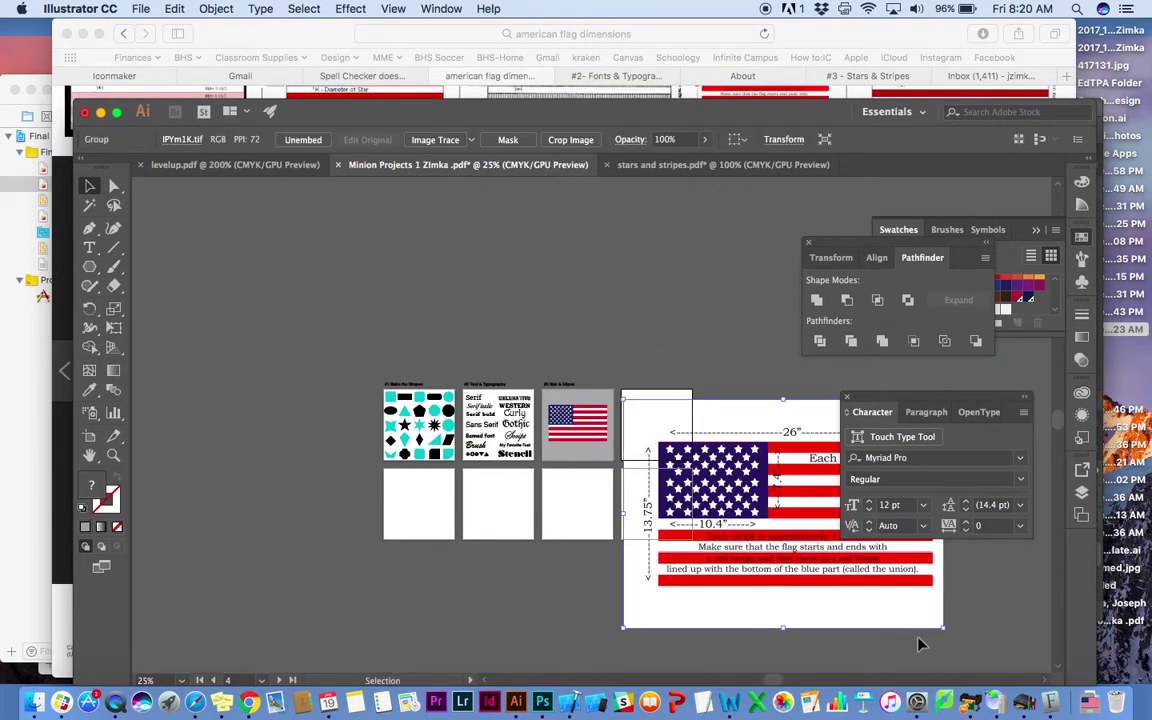
pyautogui.moveTo(943, 630); pyautogui.dragTo(686, 444)
pyautogui.scroll(5, 686, 484)
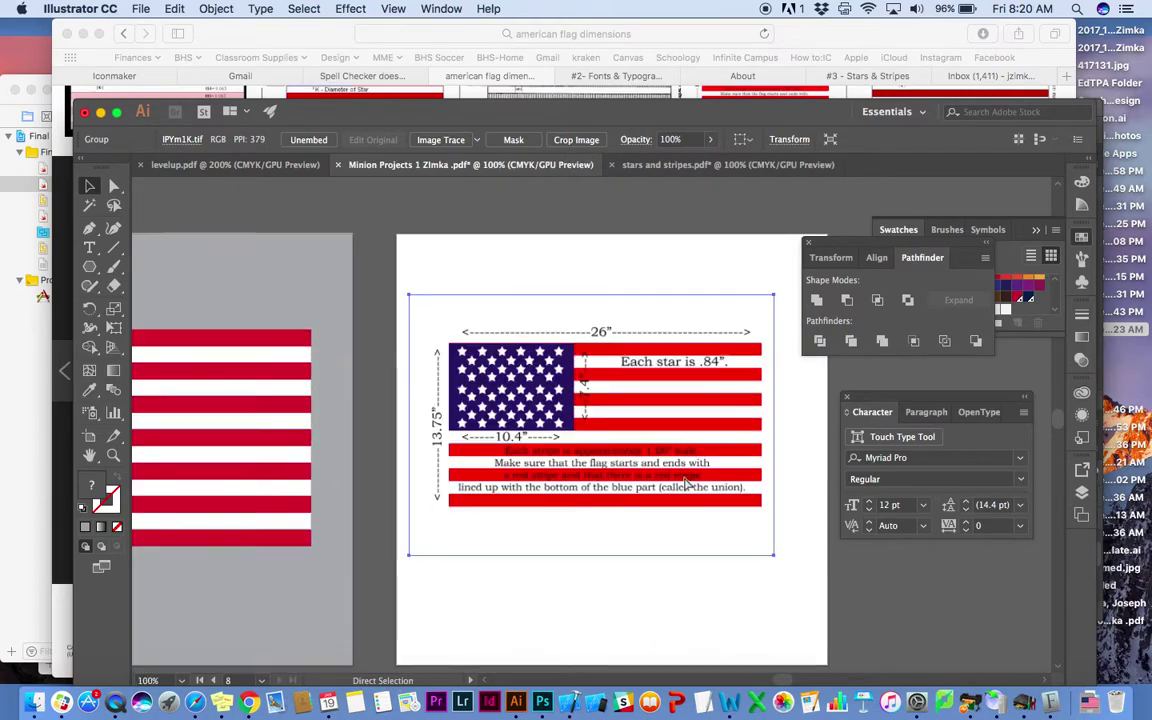
# Step: Examine the dimensions on the flag diagram and compare them with the finished flag and its star pattern
pyautogui.hscroll(3, 686, 484)
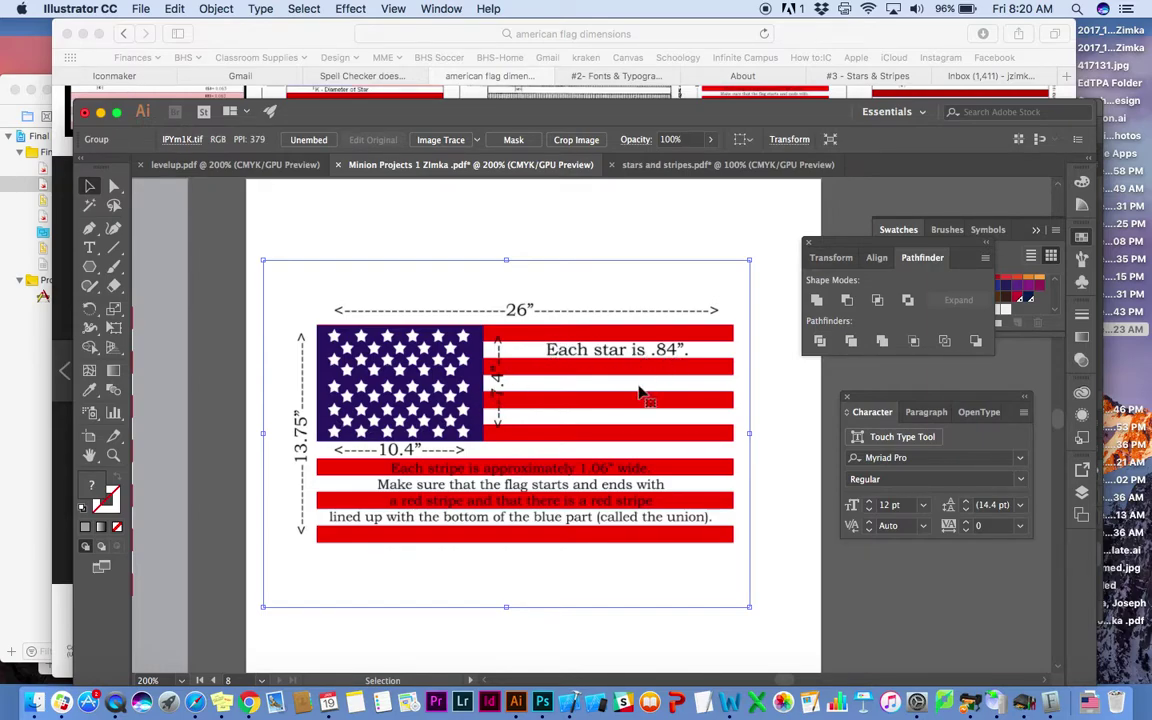
pyautogui.hscroll(-10, 640, 393)
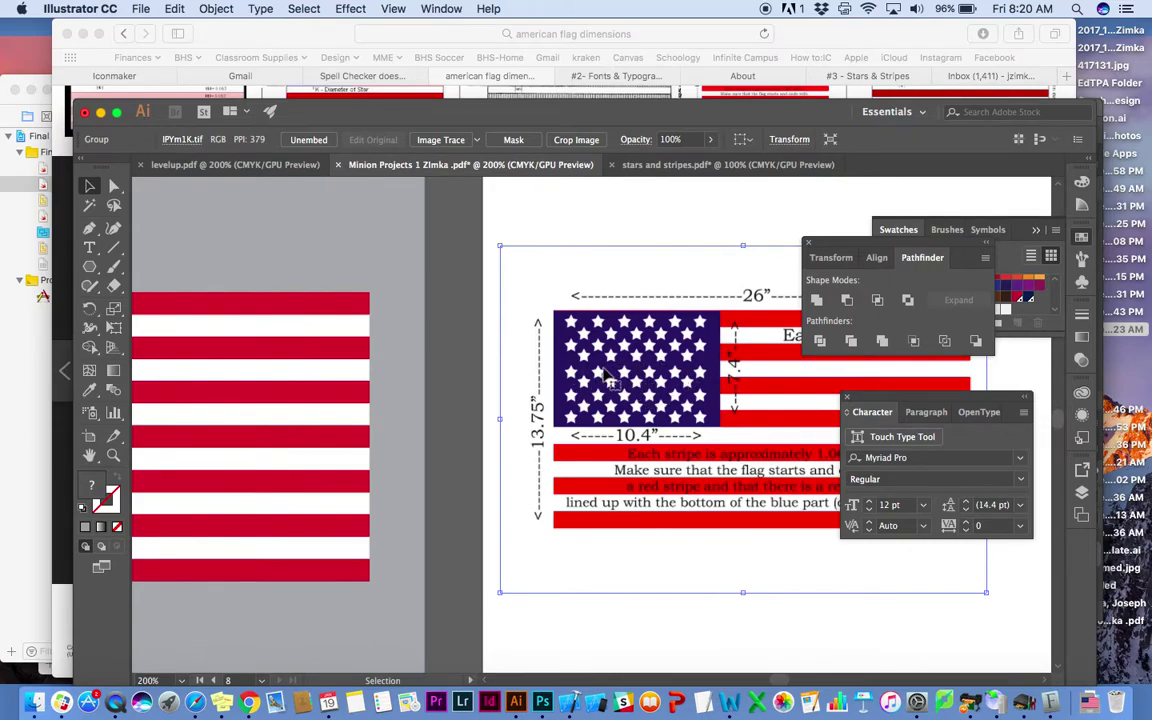
pyautogui.hscroll(5, 717, 421)
pyautogui.scroll(-2, 717, 421)
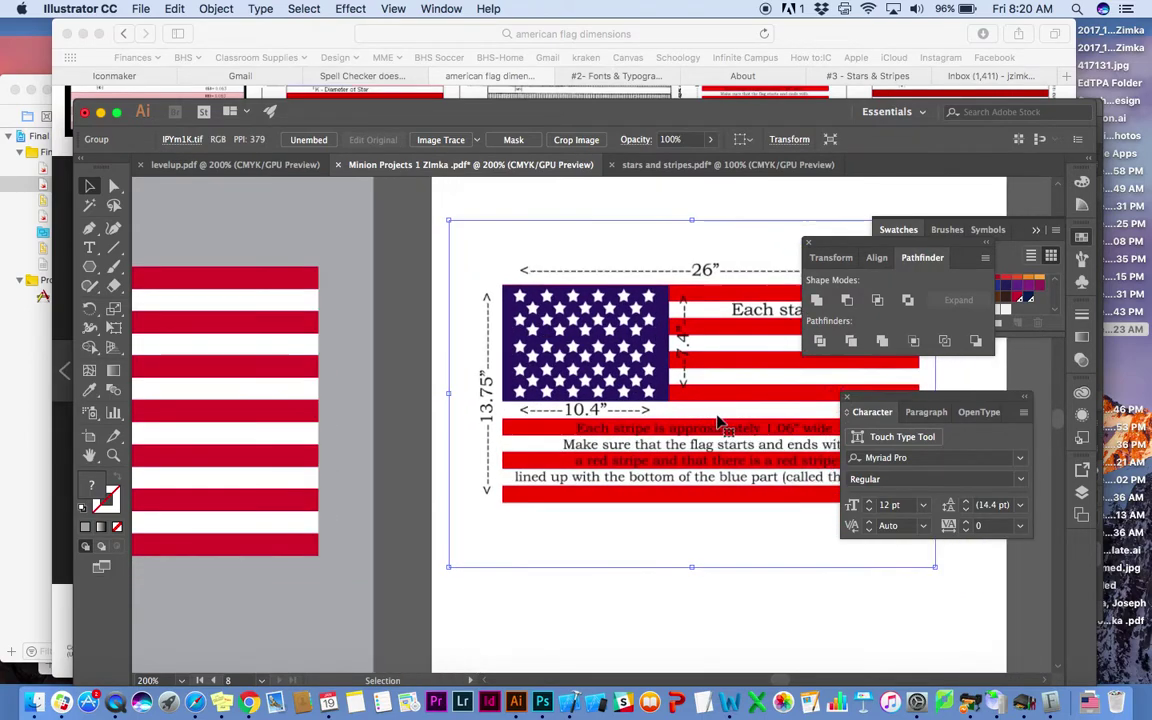
pyautogui.hscroll(-20, 717, 421)
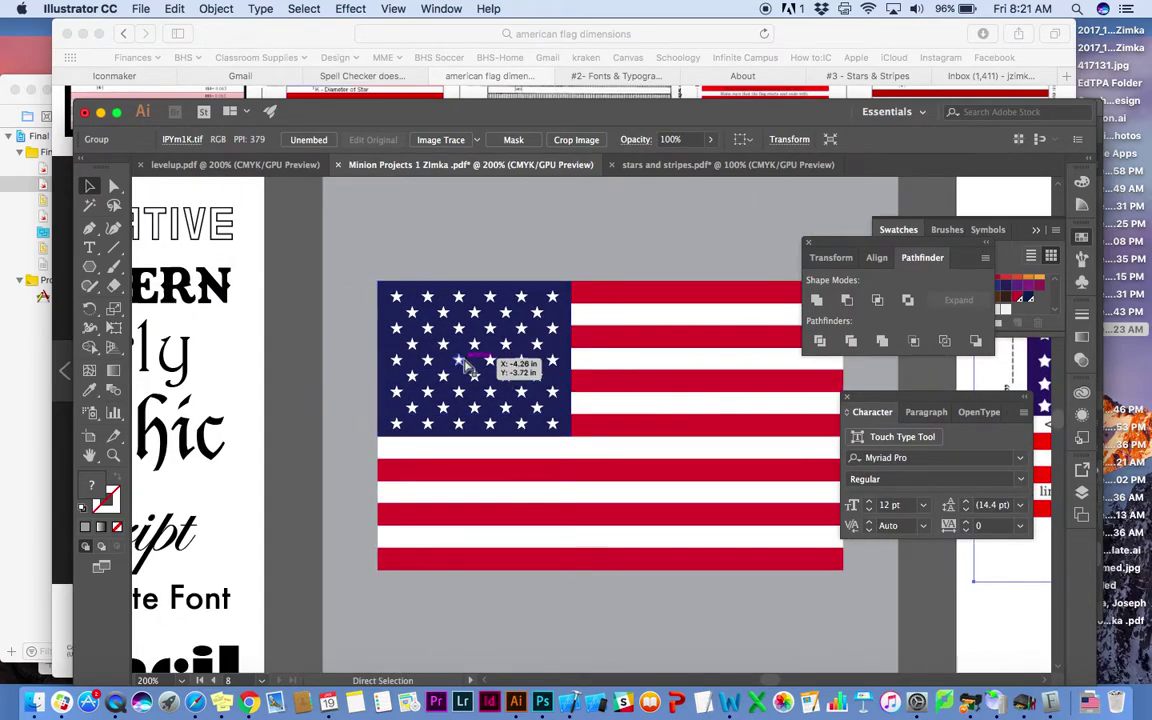
pyautogui.press('super+equal')
pyautogui.press('super+equal')
pyautogui.hscroll(-20, 463, 366)
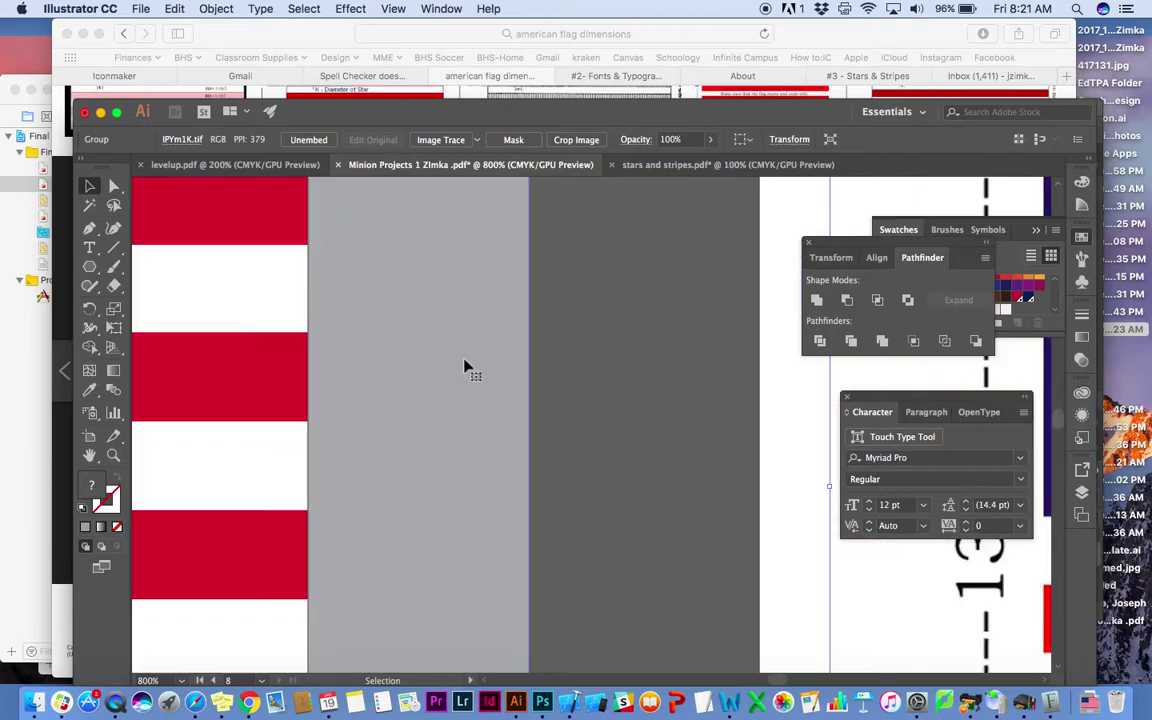
pyautogui.hscroll(-20, 470, 368)
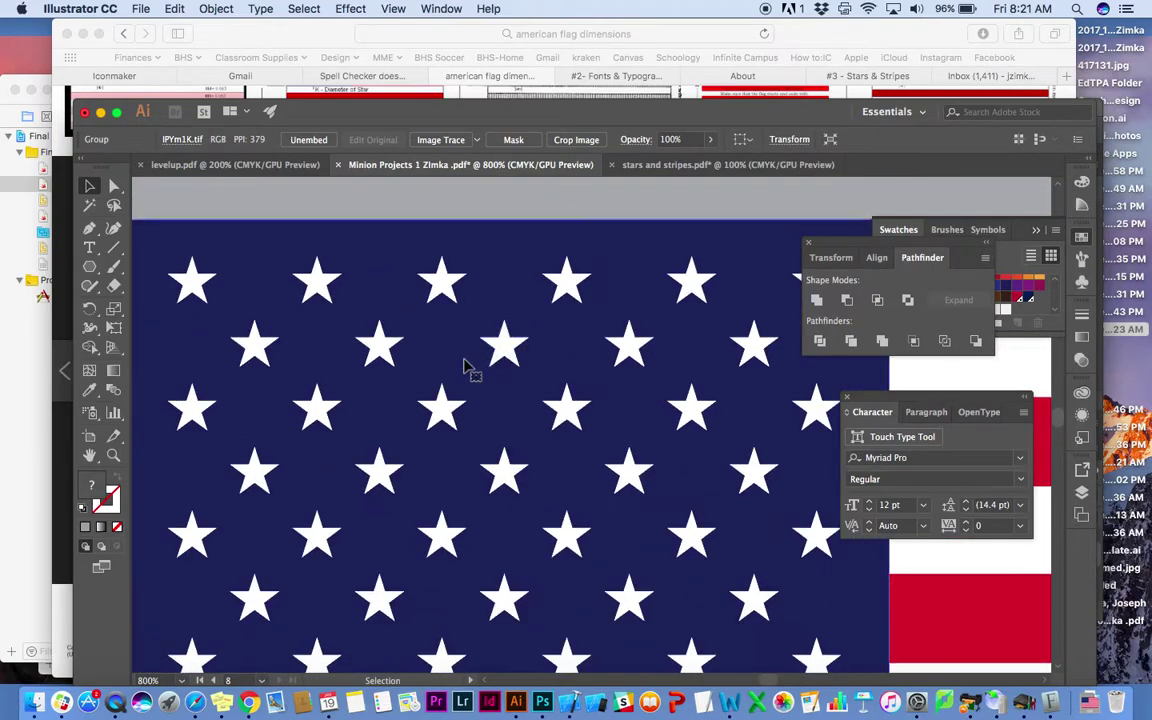
# Step: Ungroup the flag artwork and move three stars near the union's upper-left corner into one closely spaced row
pyautogui.click(445, 263)
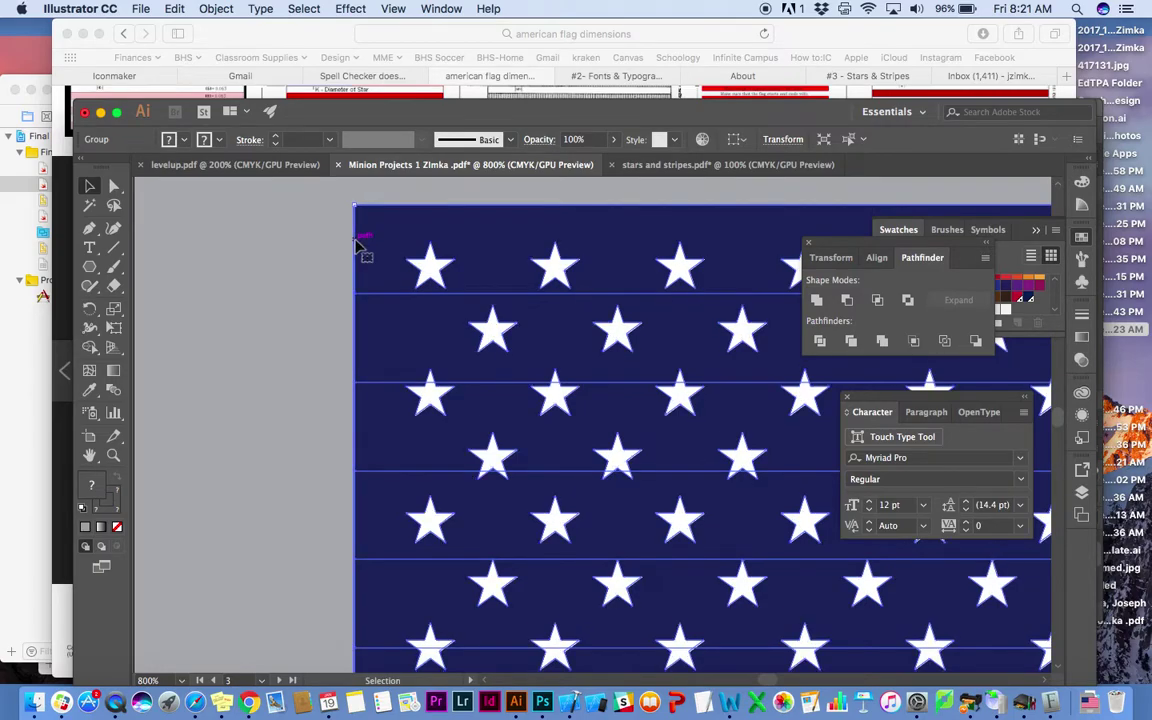
pyautogui.click(398, 250)
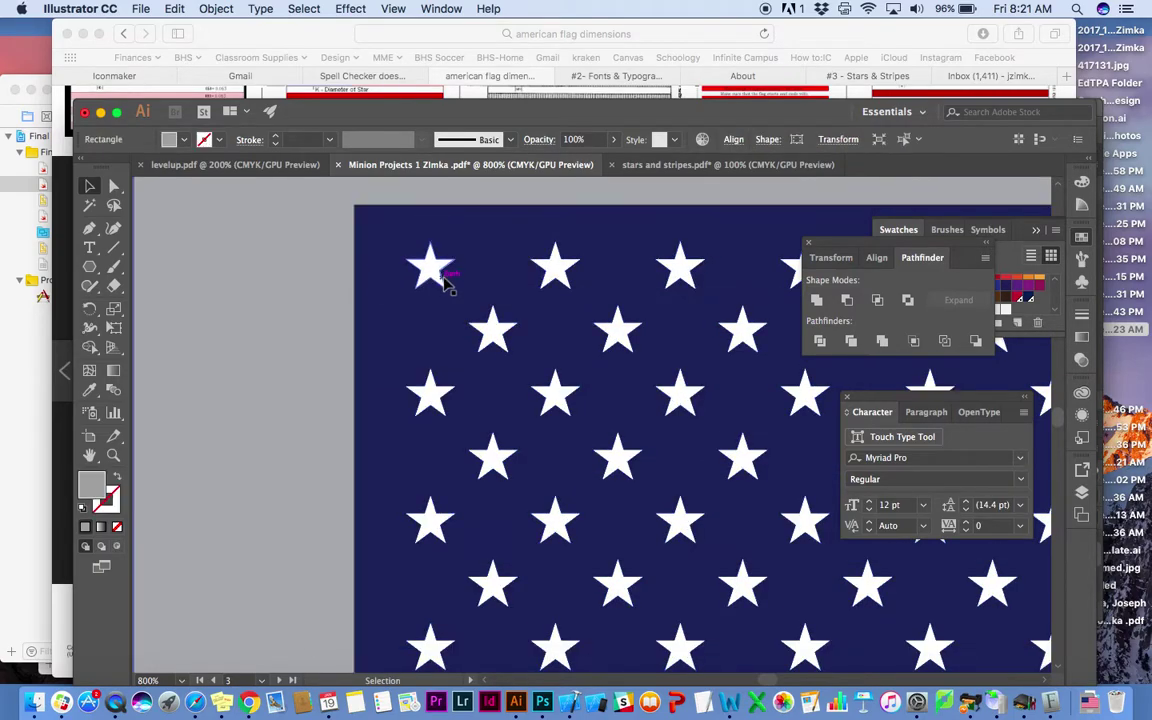
pyautogui.click(432, 274)
pyautogui.moveTo(428, 274); pyautogui.dragTo(433, 299)
pyautogui.moveTo(491, 339); pyautogui.dragTo(490, 296)
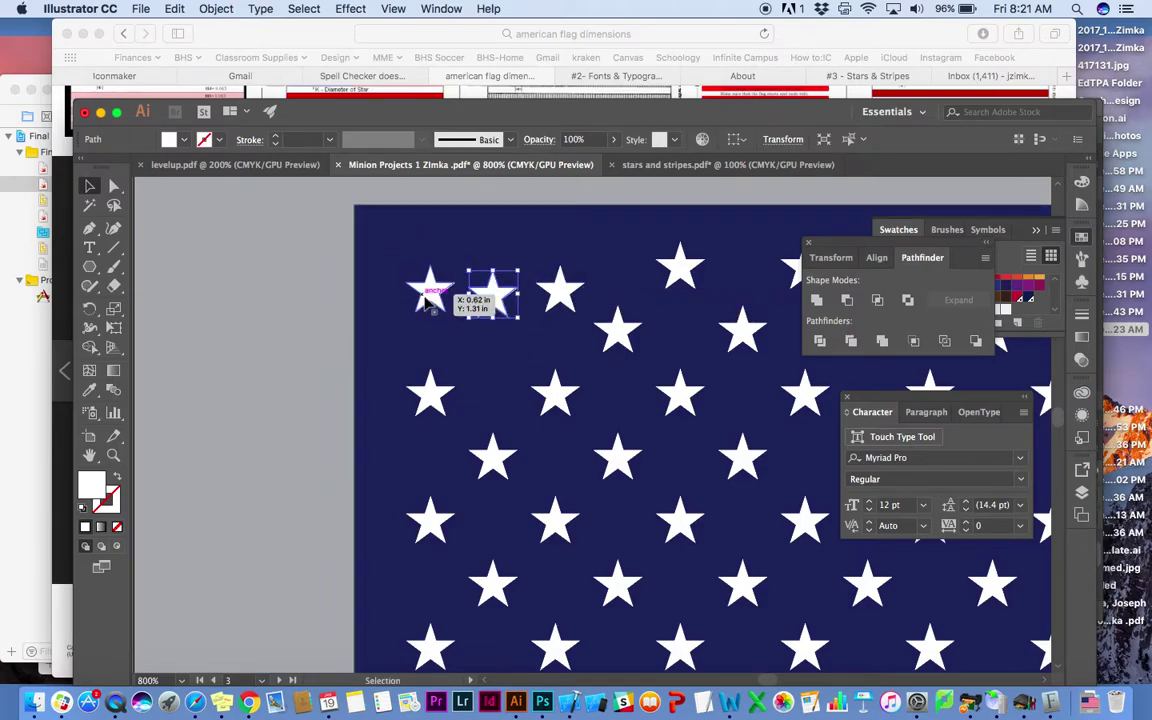
# Step: Inspect the moved stars up close and from farther away to judge their alignment with the other rows
pyautogui.scroll(10, 432, 296)
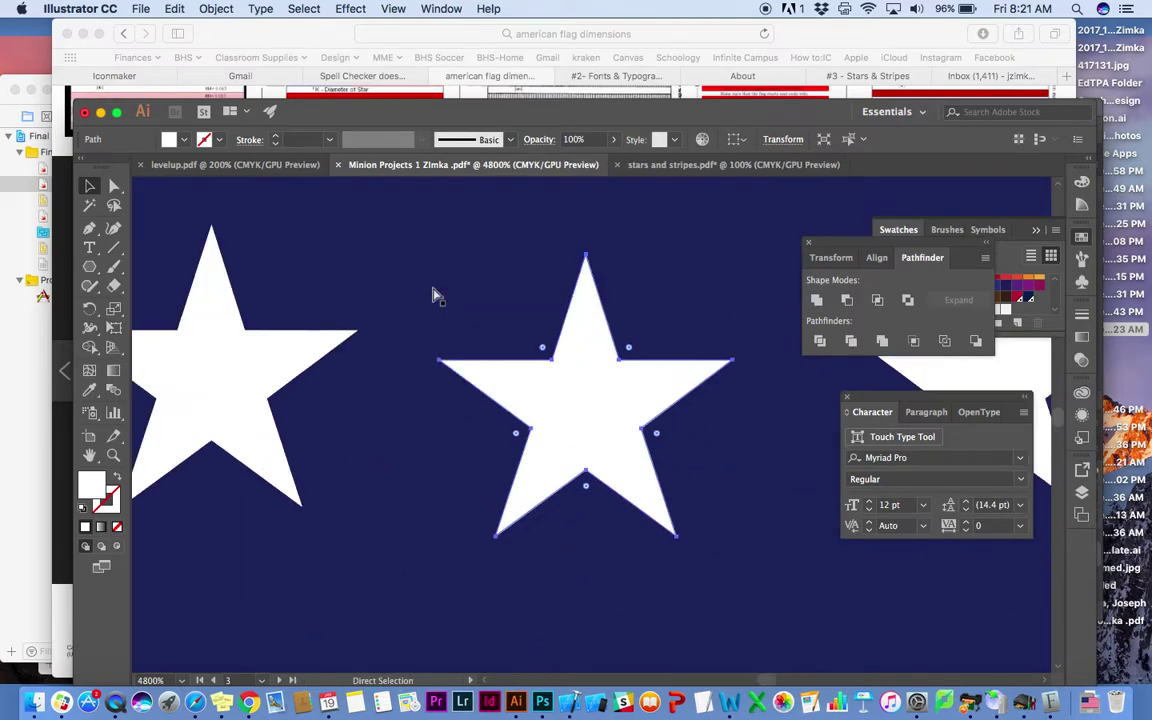
pyautogui.scroll(-10, 630, 385)
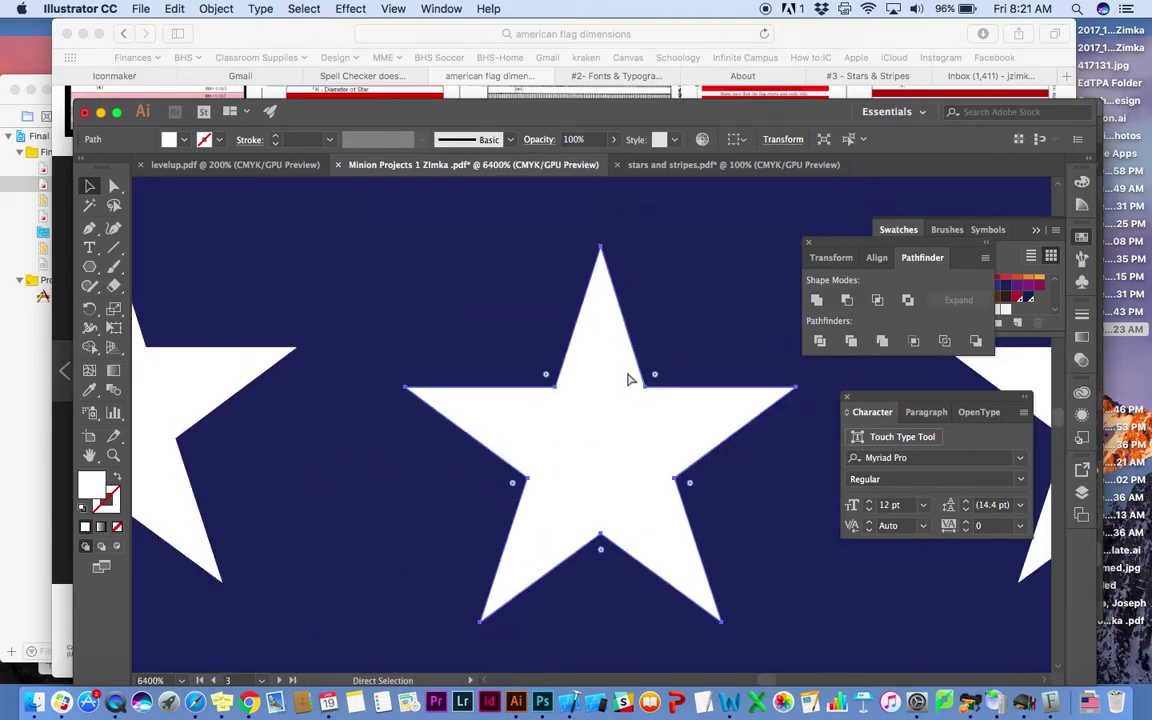
pyautogui.scroll(-3, 630, 380)
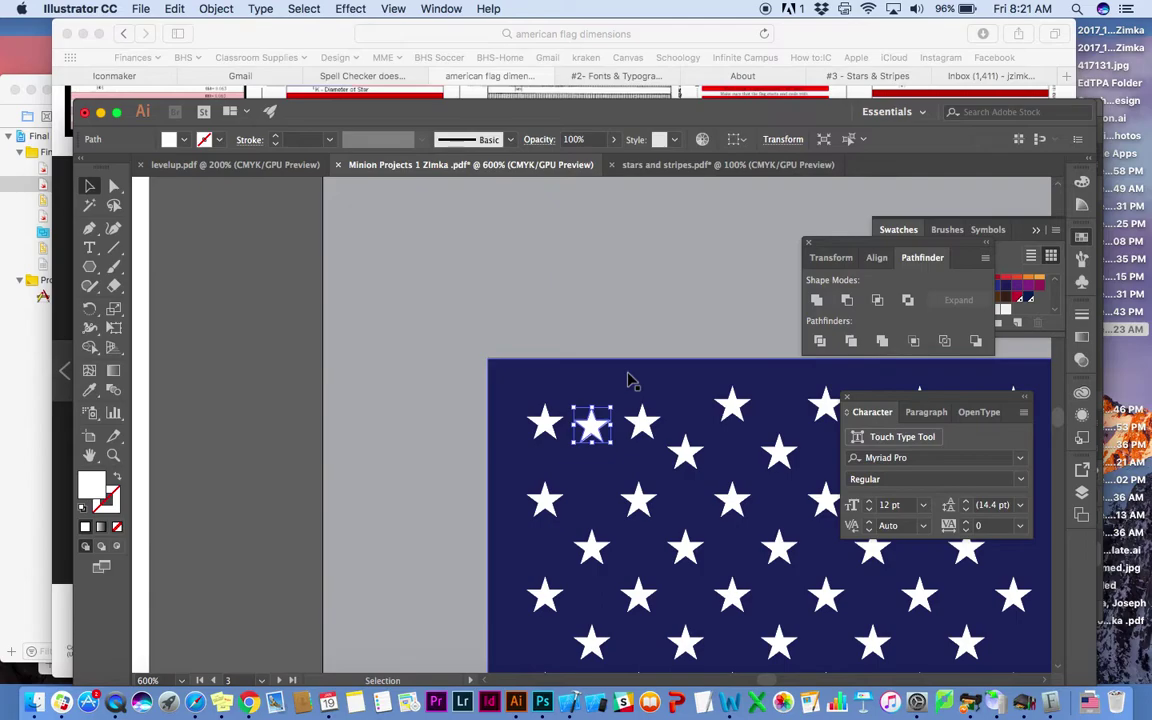
pyautogui.hscroll(3, 630, 380)
pyautogui.scroll(1, 630, 380)
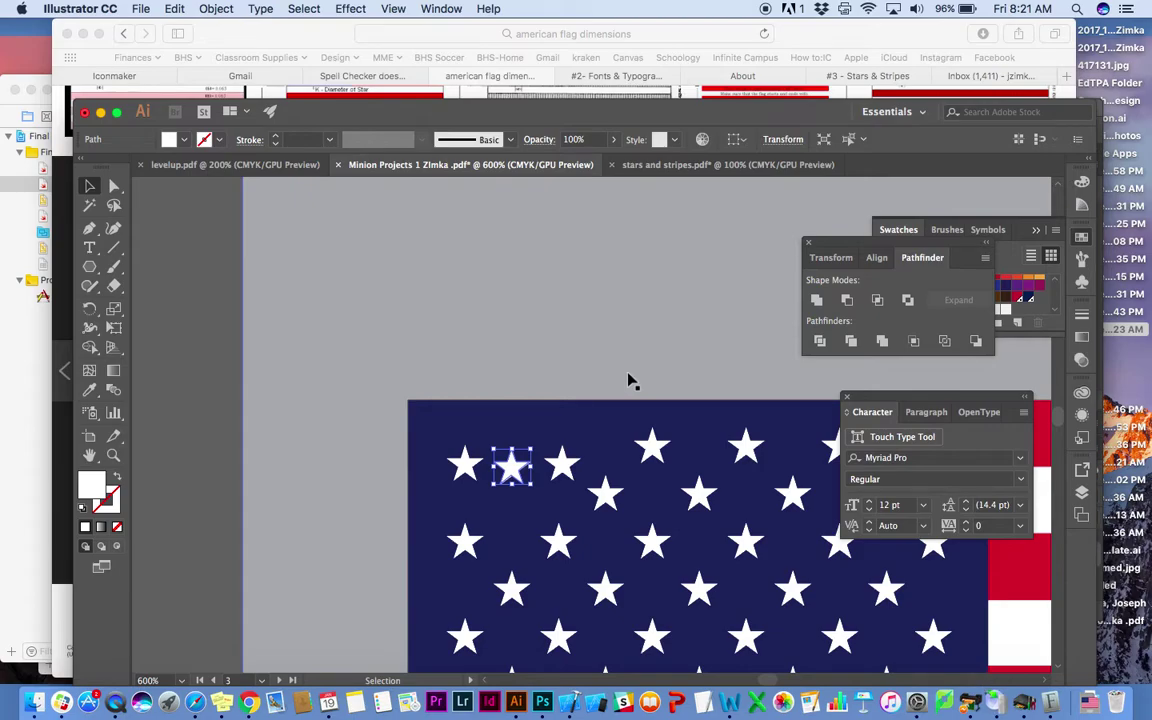
pyautogui.press('super+equal')
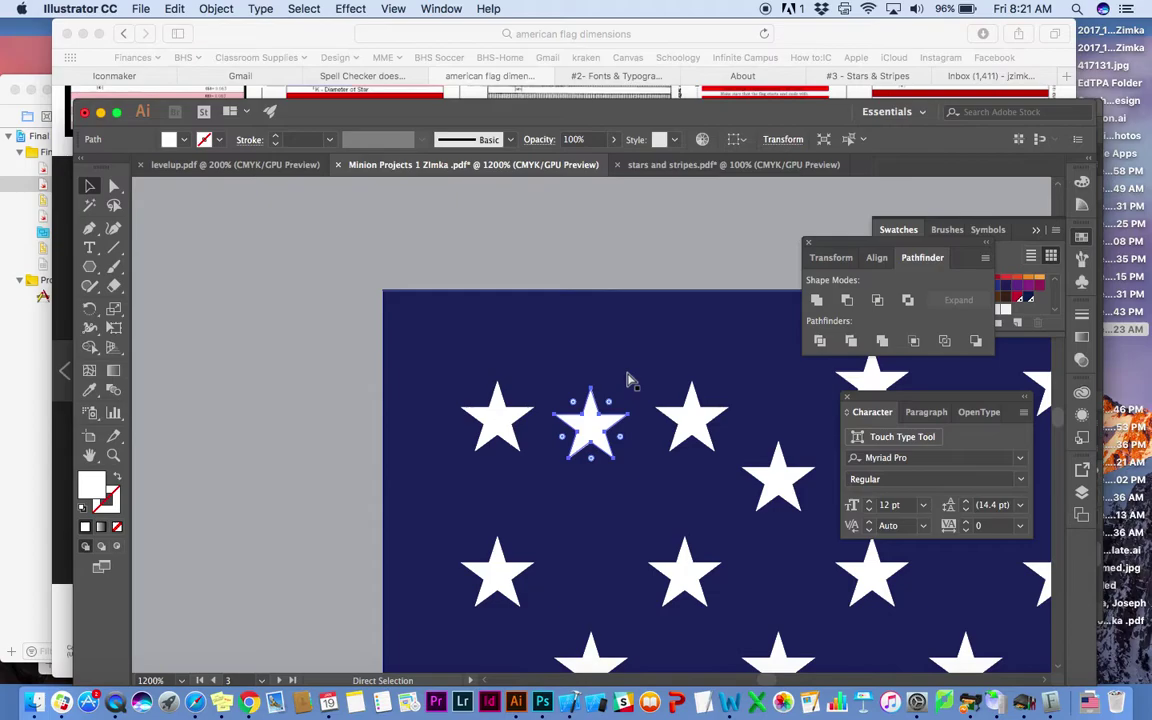
pyautogui.press('super+equal')
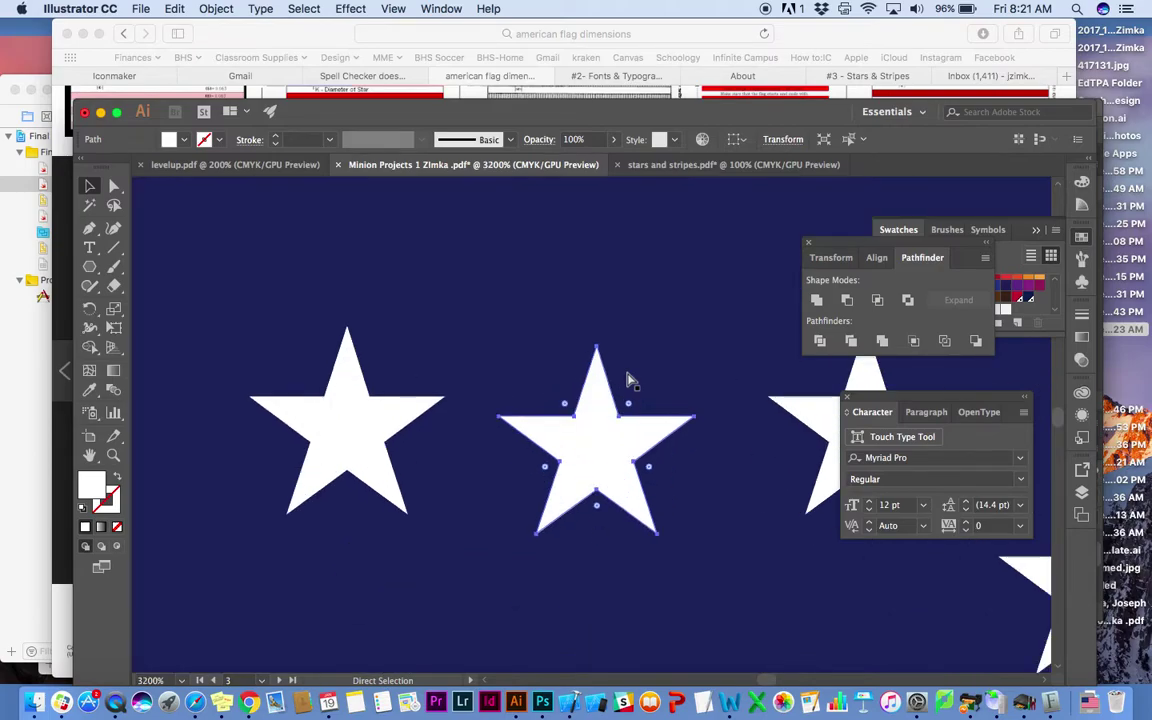
pyautogui.press('super+minus')
pyautogui.press('super+minus')
pyautogui.scroll(-2, 628, 380)
pyautogui.hscroll(4, 628, 380)
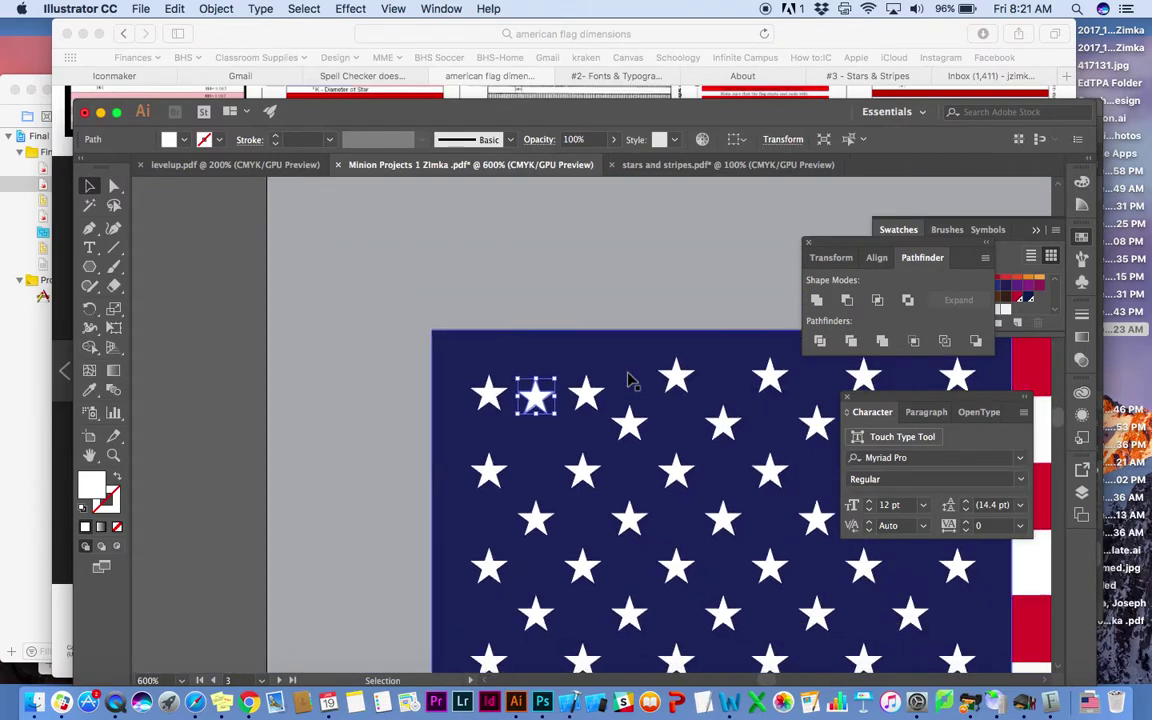
pyautogui.press('v')
pyautogui.hscroll(3, 645, 393)
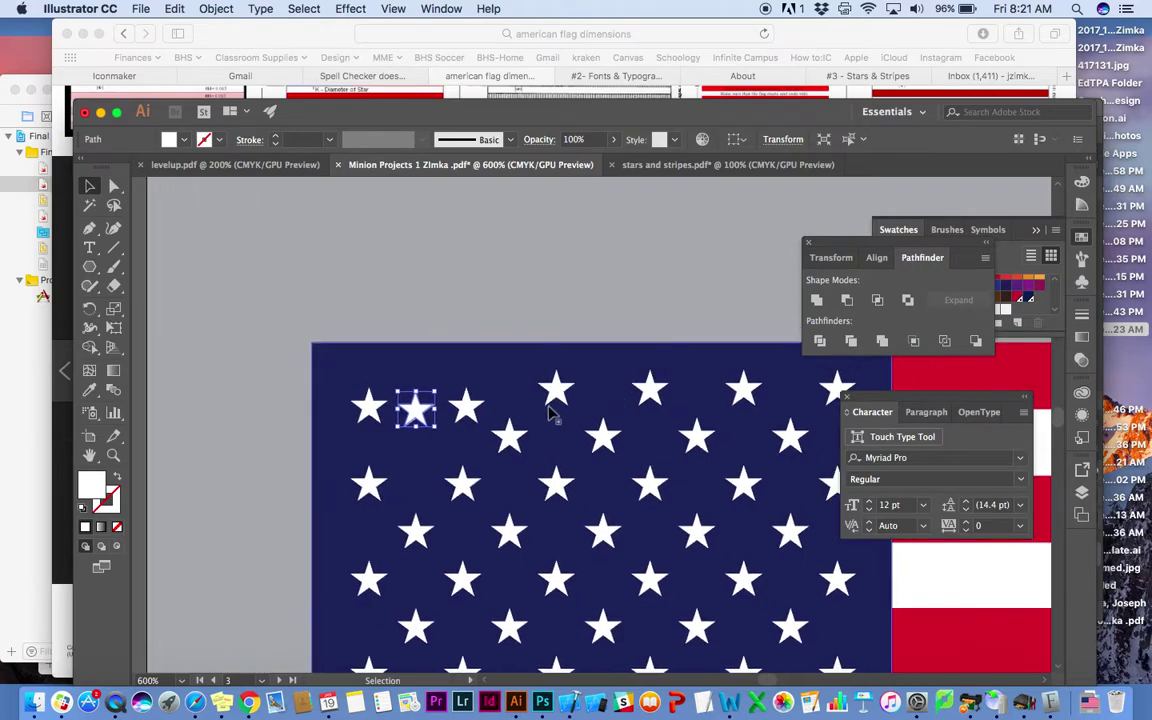
# Step: Lock the flag's dark blue union rectangle behind the stars
pyautogui.press('a')
pyautogui.click(352, 376)
pyautogui.press('super+2')
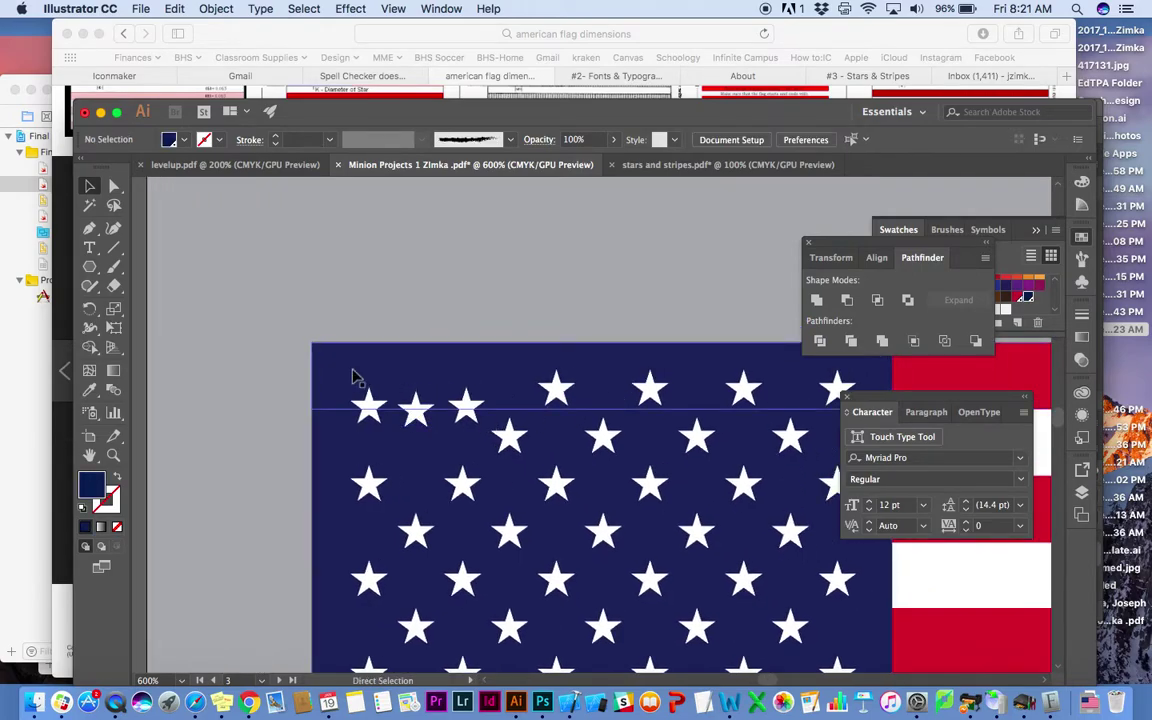
pyautogui.click(339, 391)
pyautogui.moveTo(258, 368); pyautogui.dragTo(303, 640)
pyautogui.press('super+1')
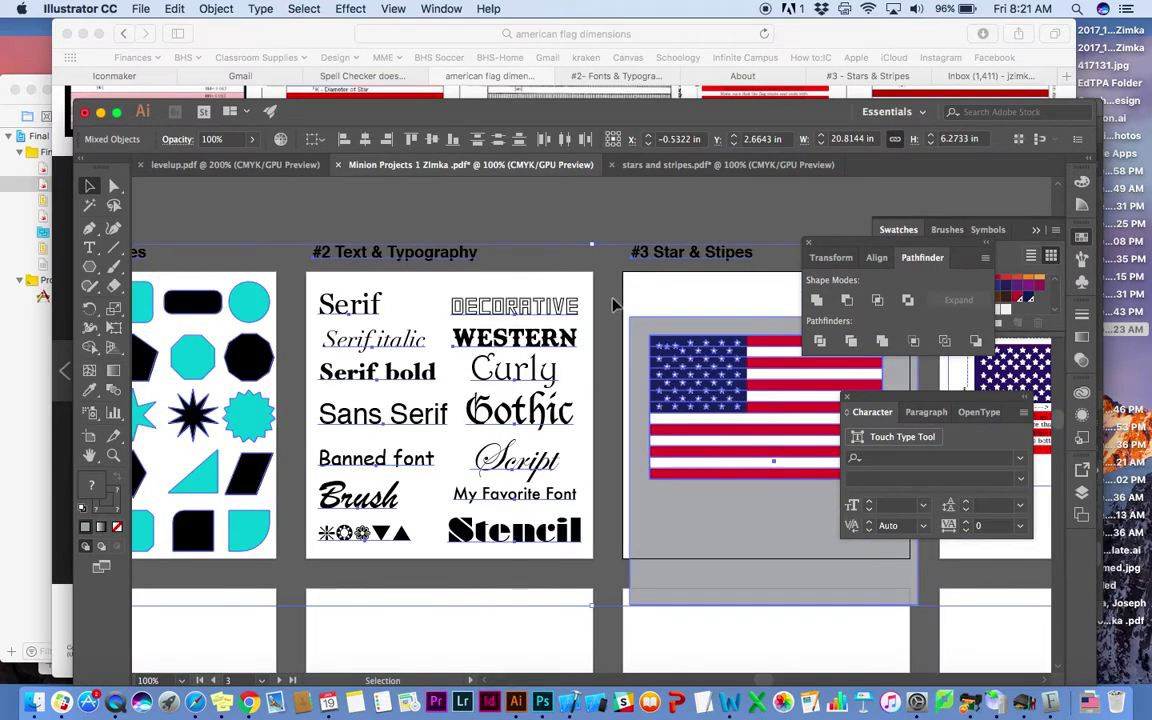
# Step: Move the grey background rectangle back so it covers the #3 Star & Stipes artboard, and clear the selection
pyautogui.click(614, 305)
pyautogui.hscroll(3, 610, 320)
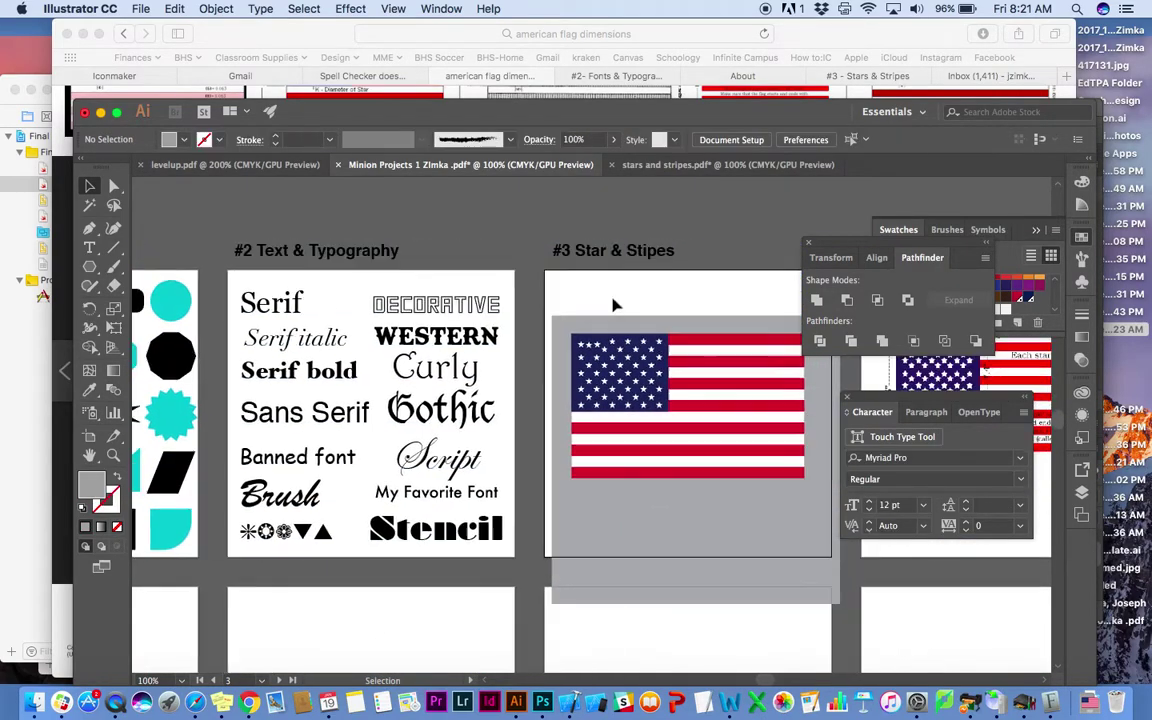
pyautogui.moveTo(617, 333); pyautogui.dragTo(610, 287)
pyautogui.press('super+shift+a')
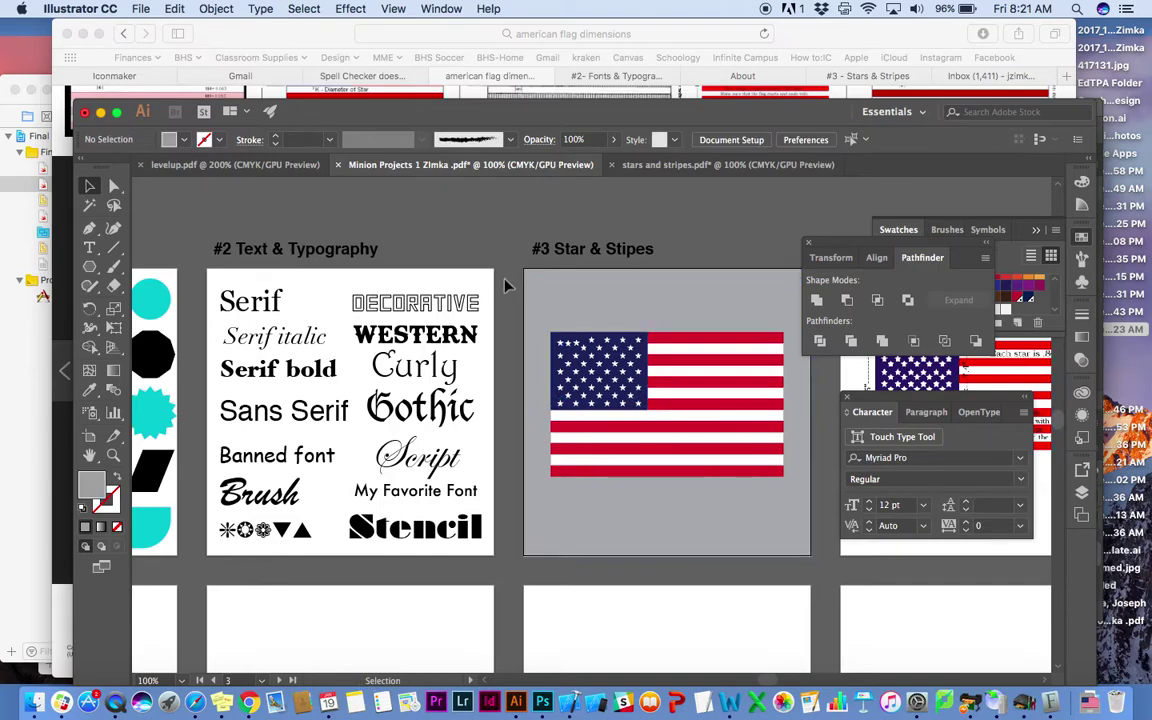
pyautogui.press('super+equal')
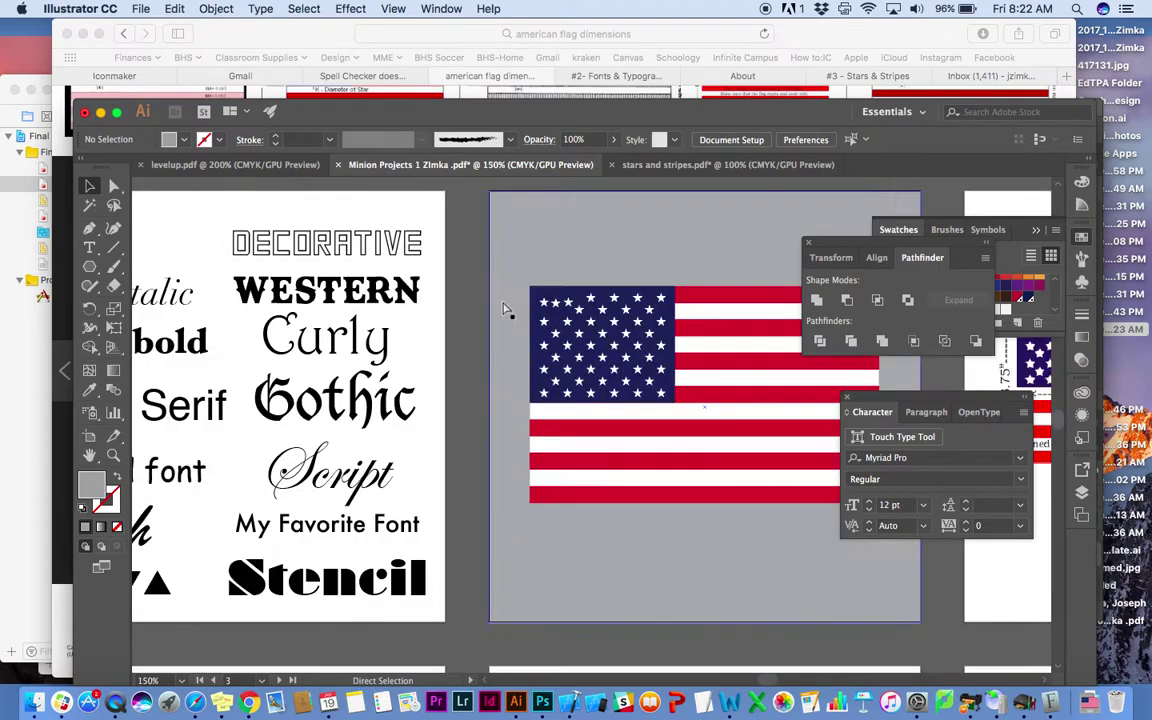
pyautogui.moveTo(427, 232); pyautogui.dragTo(519, 482)
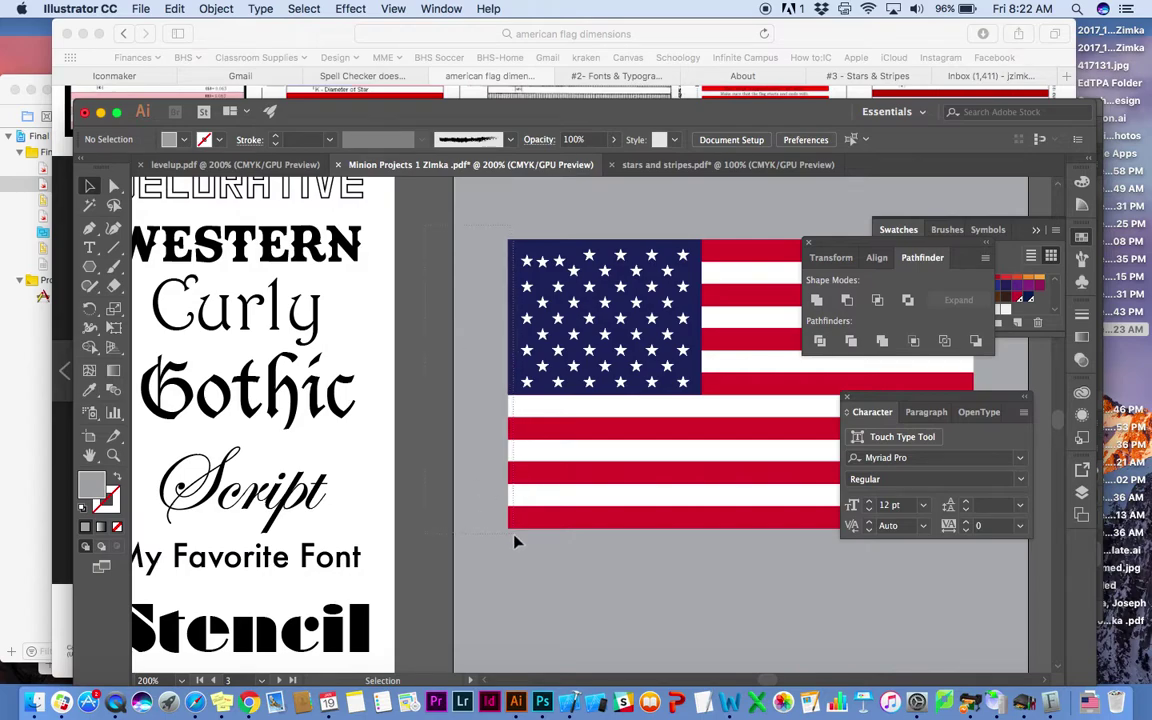
pyautogui.moveTo(515, 541); pyautogui.dragTo(515, 541)
pyautogui.press('a')
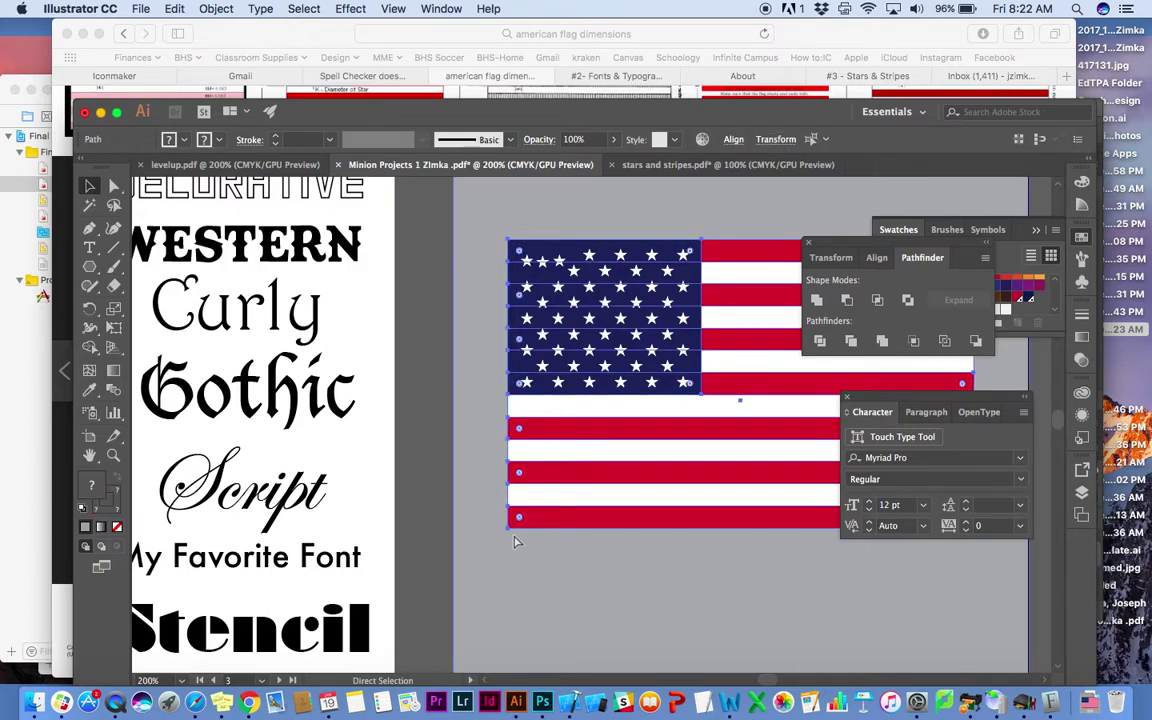
pyautogui.click(515, 541)
pyautogui.press('v')
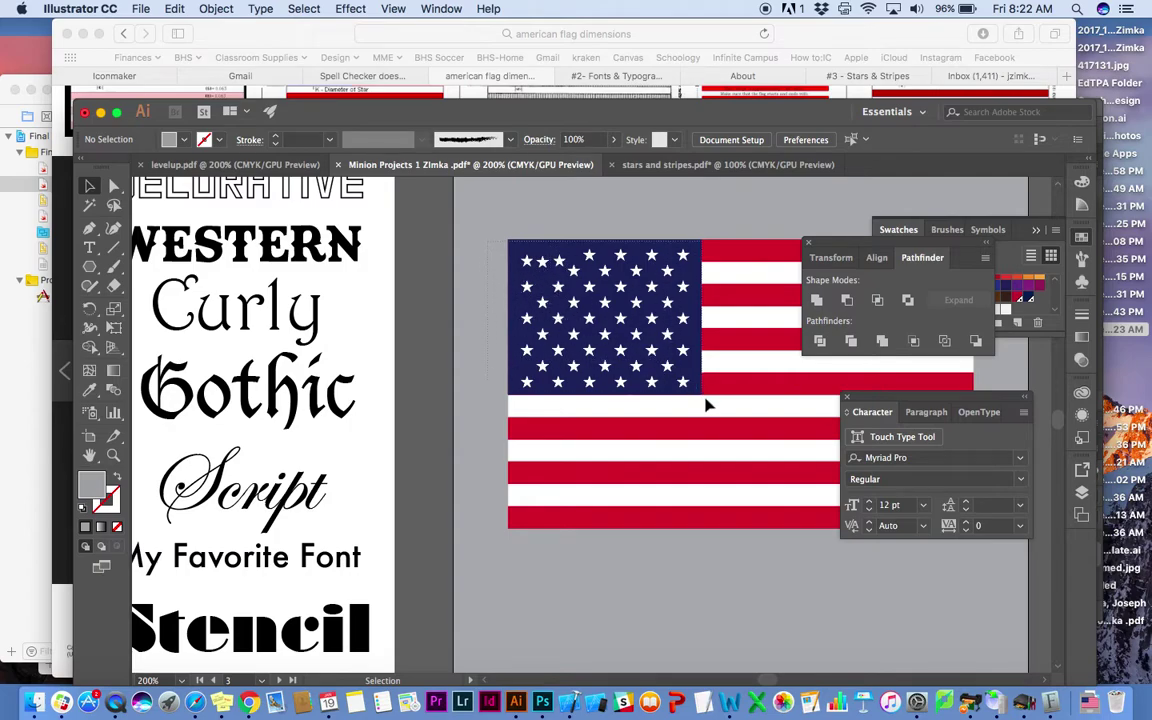
pyautogui.click(636, 366)
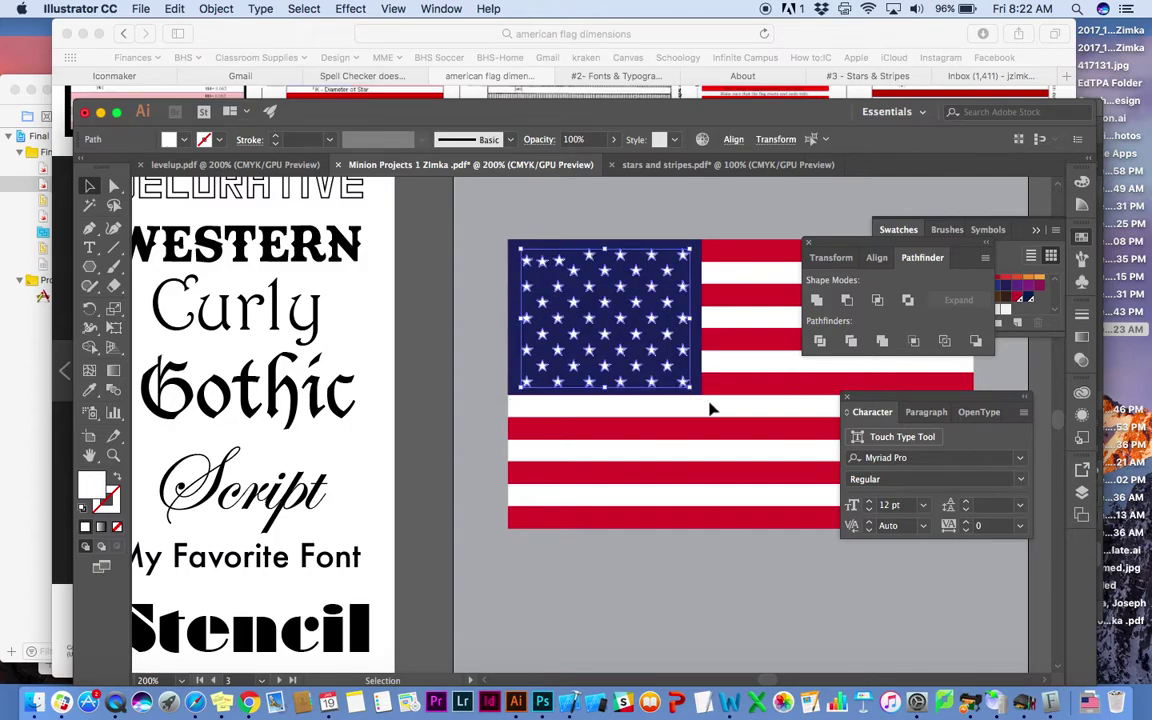
pyautogui.click(503, 240)
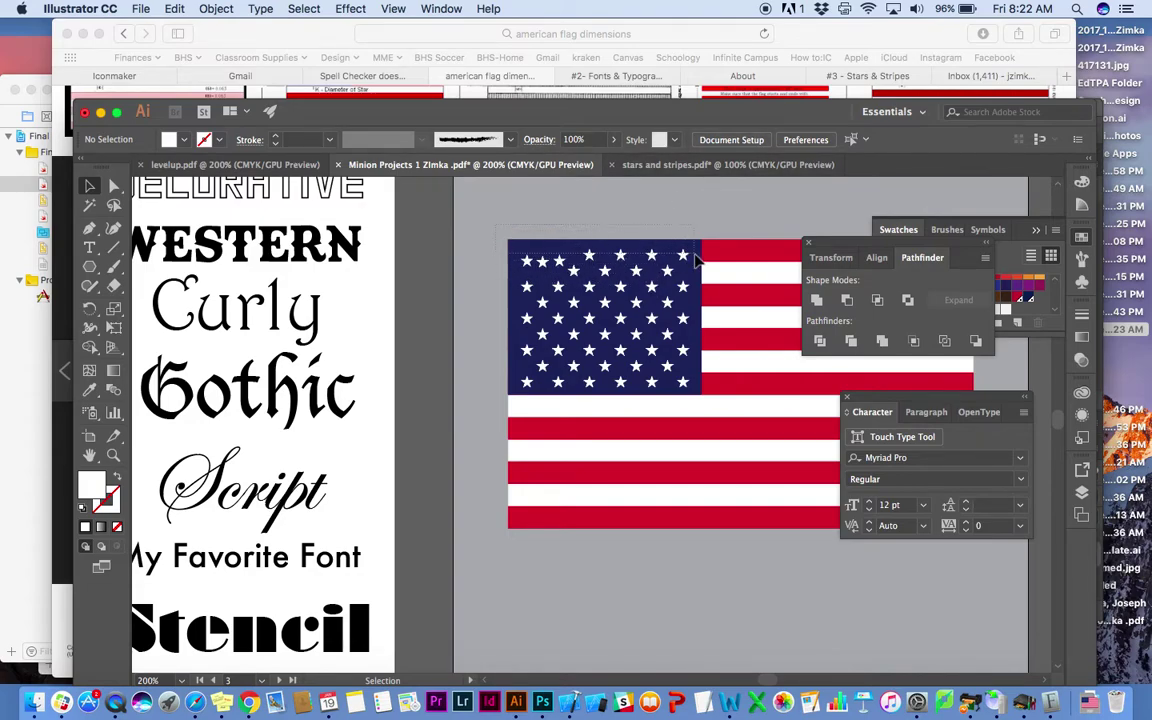
# Step: Select the seven stars of the union's top row and bring up the Align options
pyautogui.moveTo(701, 266); pyautogui.dragTo(702, 266)
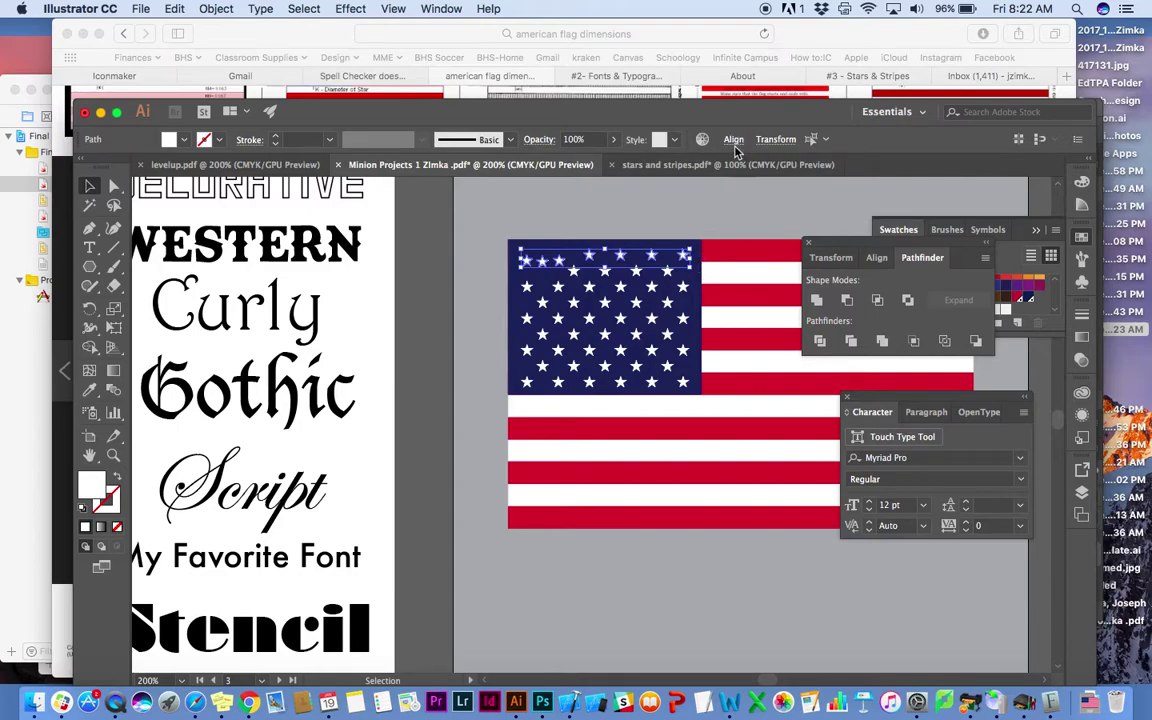
pyautogui.click(440, 8)
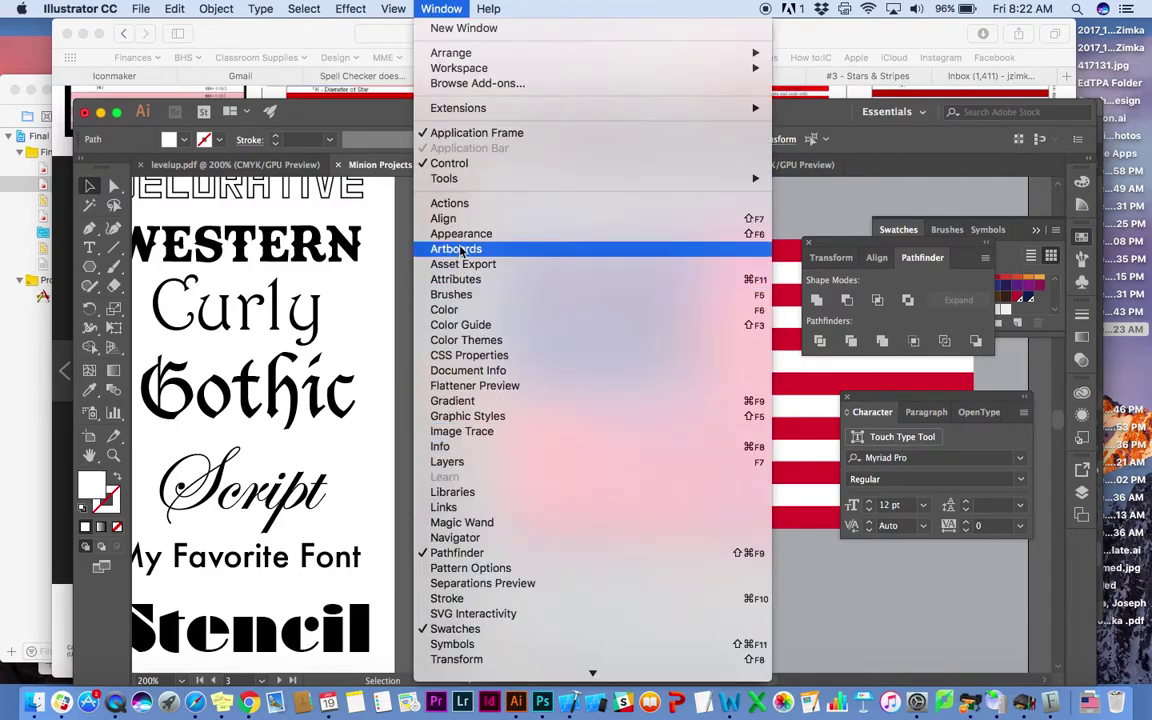
pyautogui.click(420, 216)
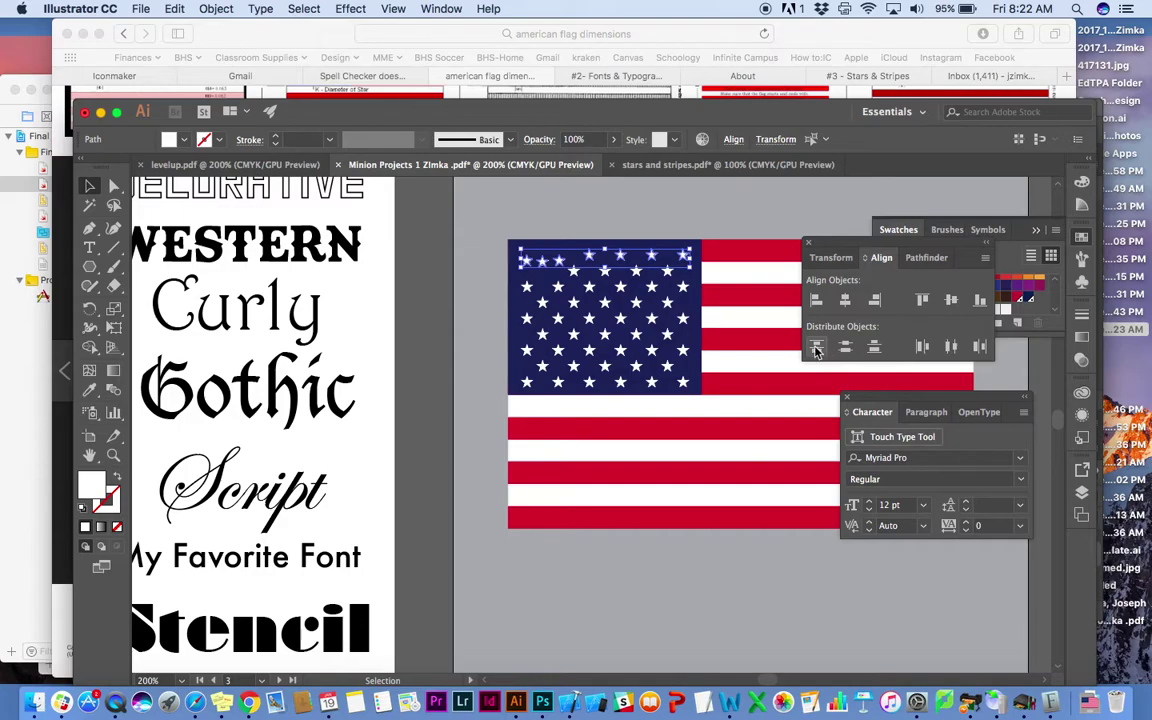
# Step: Try Horizontal Align Center on the seven top-row stars, then undo it
pyautogui.press('super+equal')
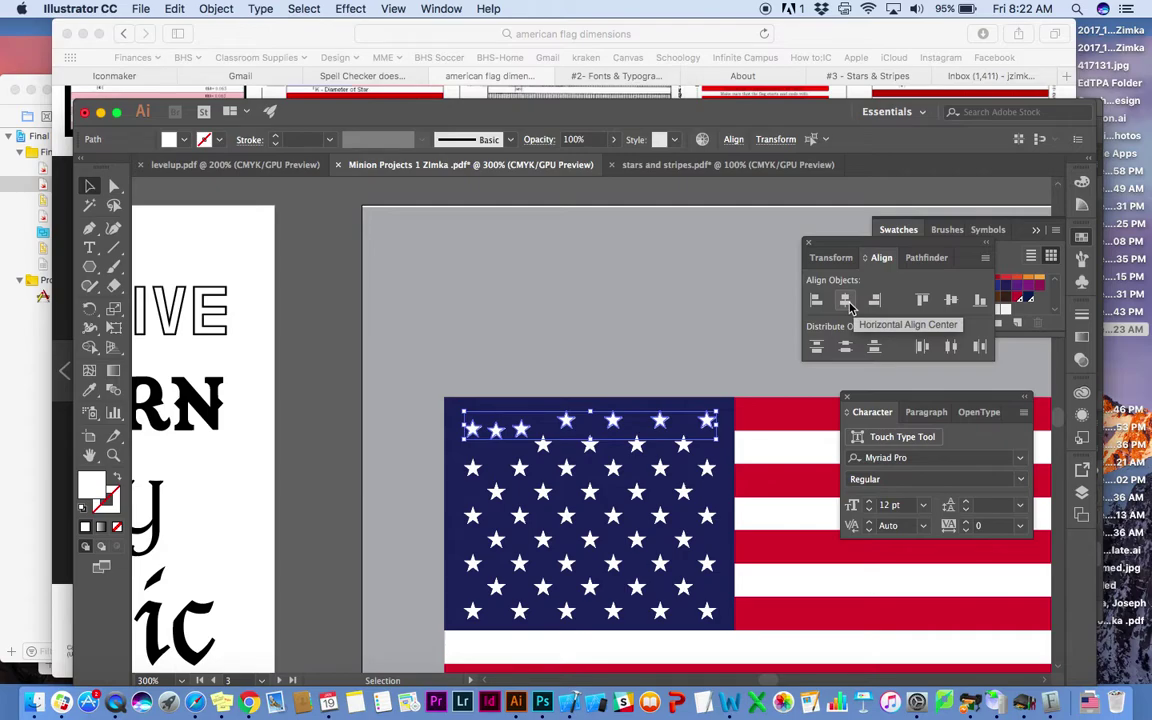
pyautogui.click(846, 301)
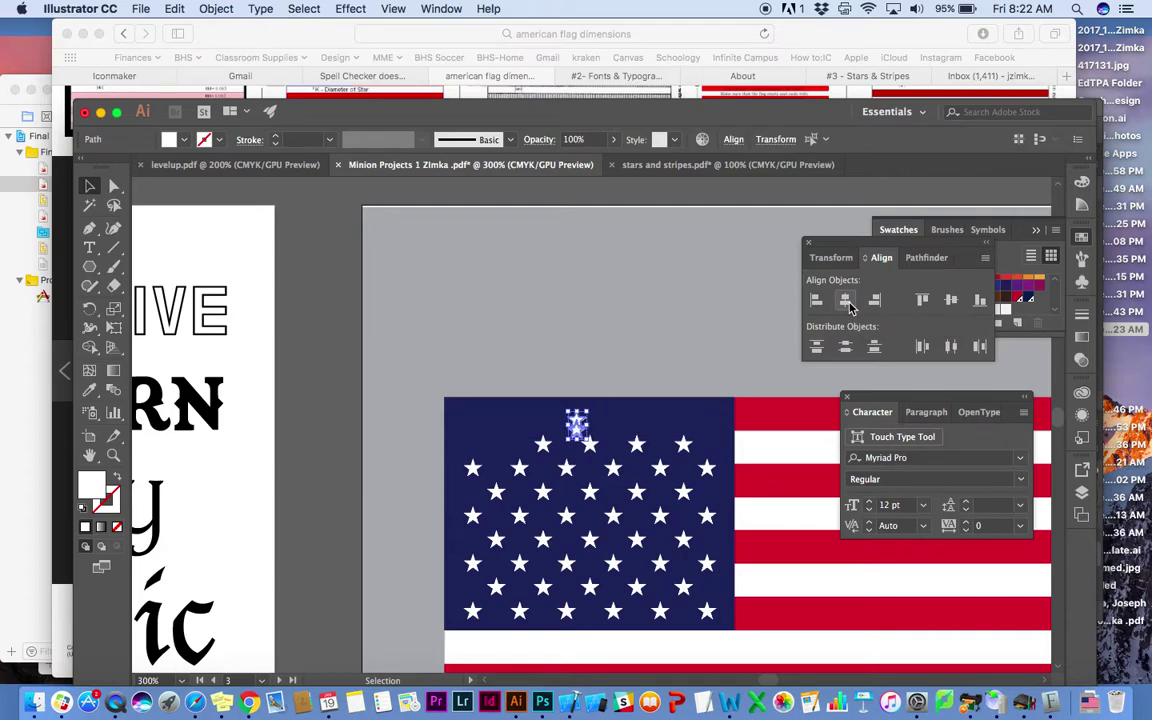
pyautogui.press('super+z')
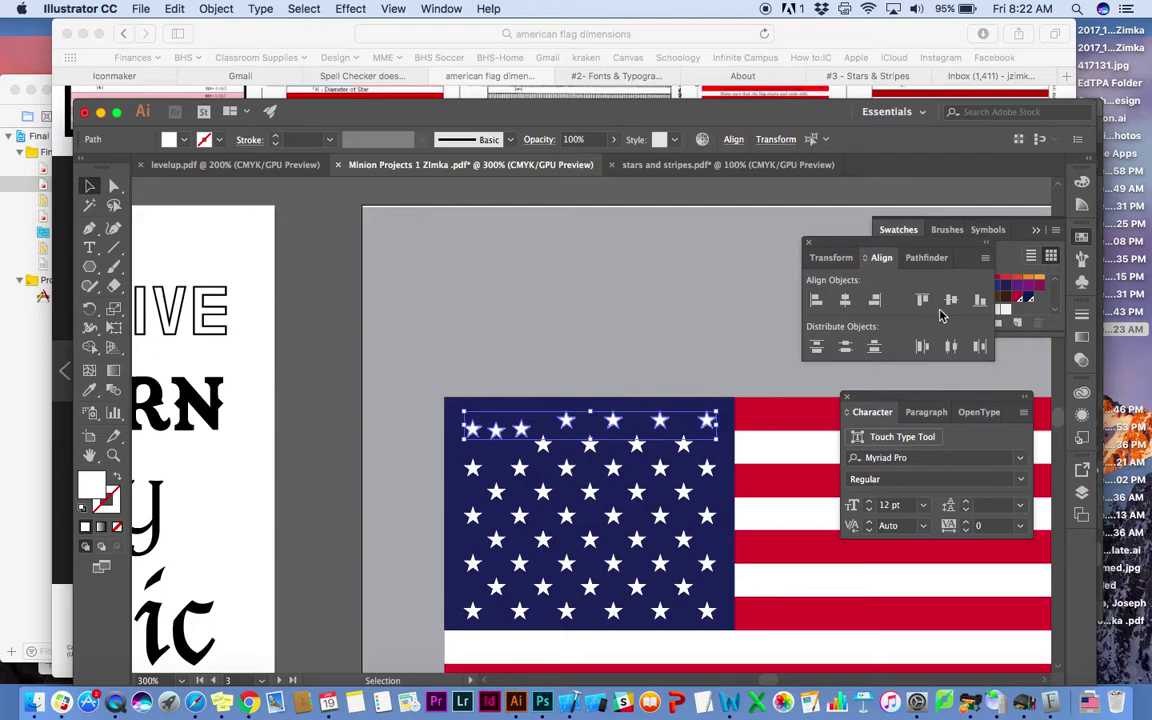
# Step: Align the seven top-row stars by their vertical centers and clear the selection
pyautogui.click(953, 302)
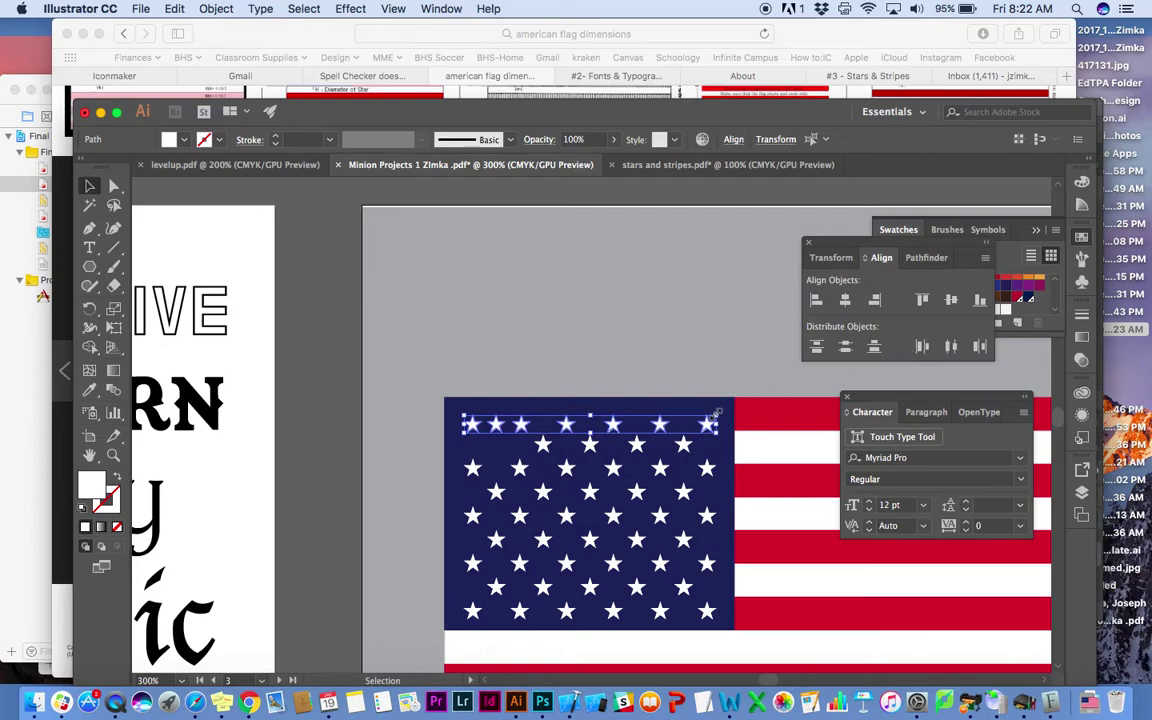
pyautogui.click(637, 389)
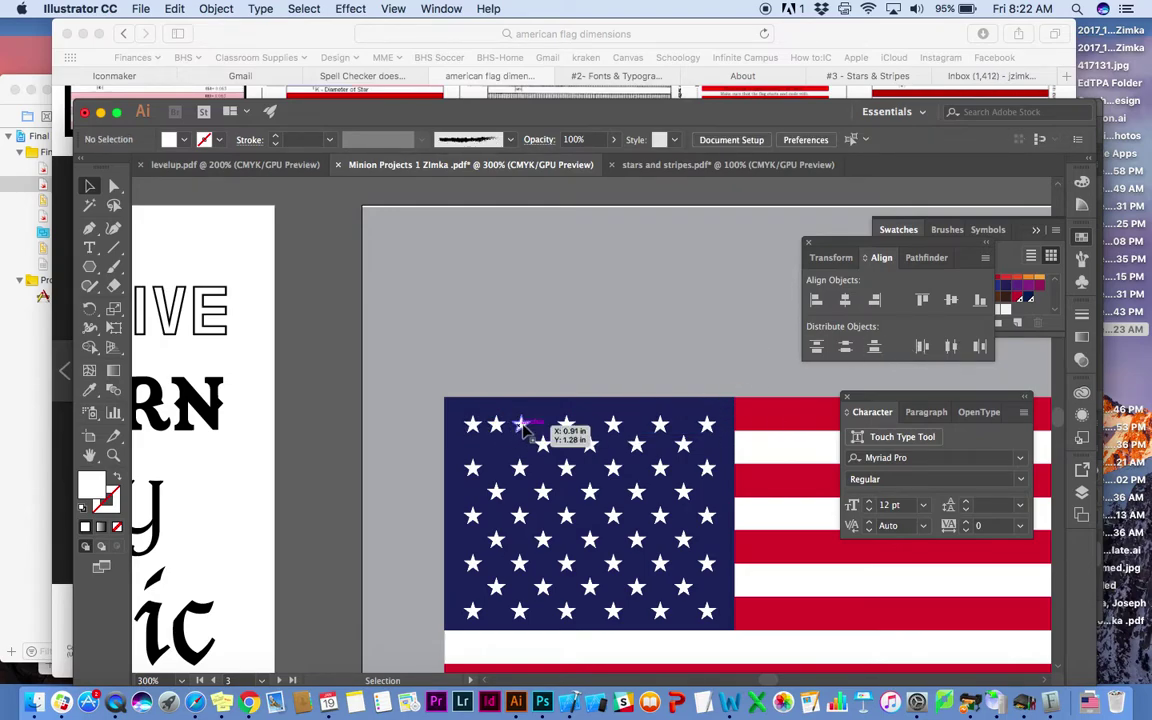
# Step: Roughly spread the inner stars of the top row between its two end stars, leaving the end stars in place
pyautogui.click(707, 428)
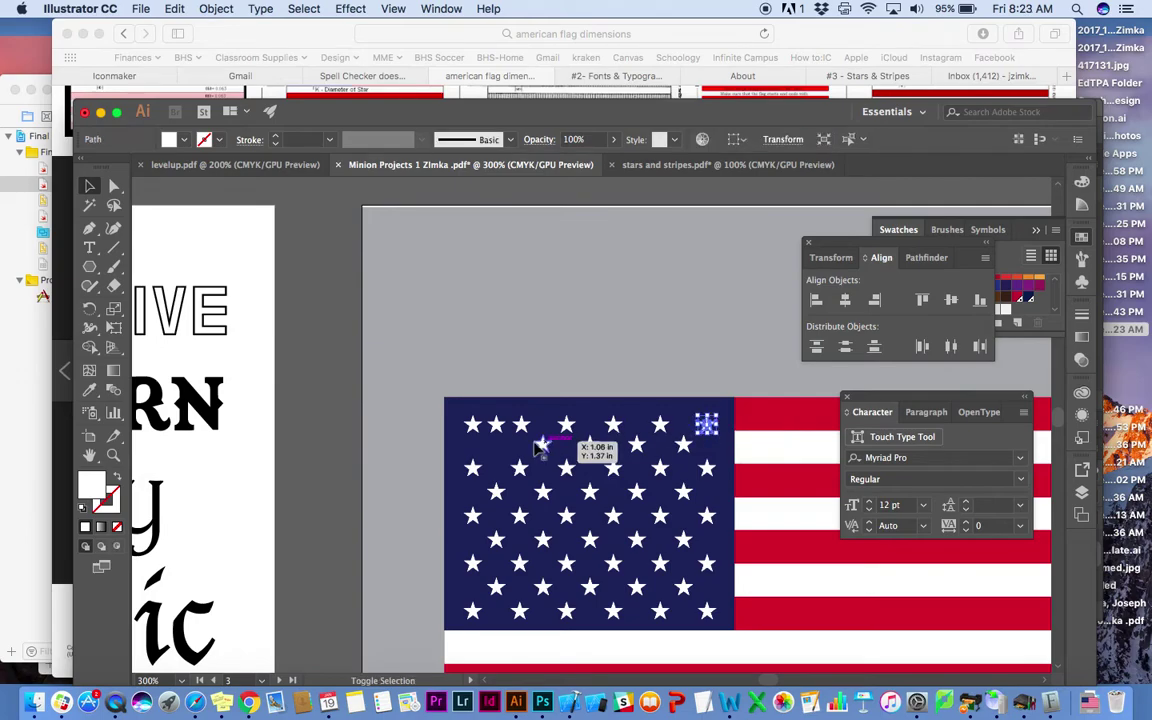
pyautogui.keyDown('shift'); pyautogui.click(472, 424); pyautogui.keyUp('shift')
pyautogui.moveTo(496, 424); pyautogui.dragTo(522, 425)
pyautogui.moveTo(520, 425); pyautogui.dragTo(622, 440)
pyautogui.click(500, 387)
# Step: Align the seven top-row stars by their vertical centers and distribute them evenly by their horizontal centers
pyautogui.moveTo(470, 390); pyautogui.dragTo(727, 433)
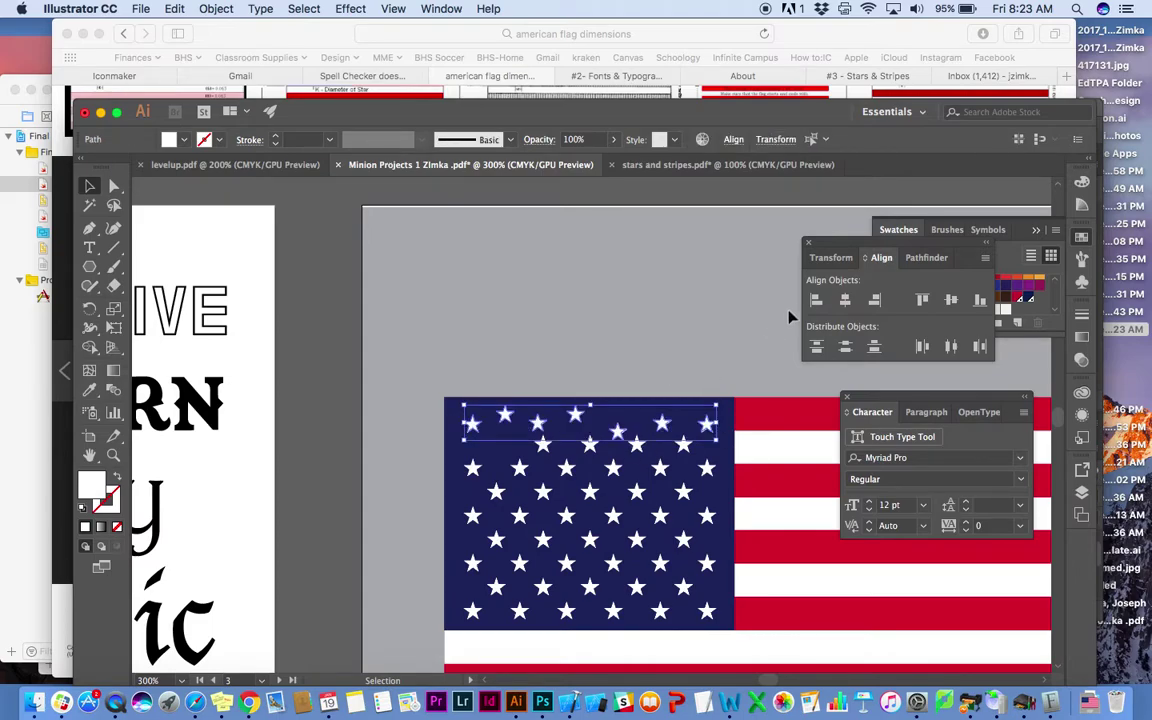
pyautogui.click(949, 303)
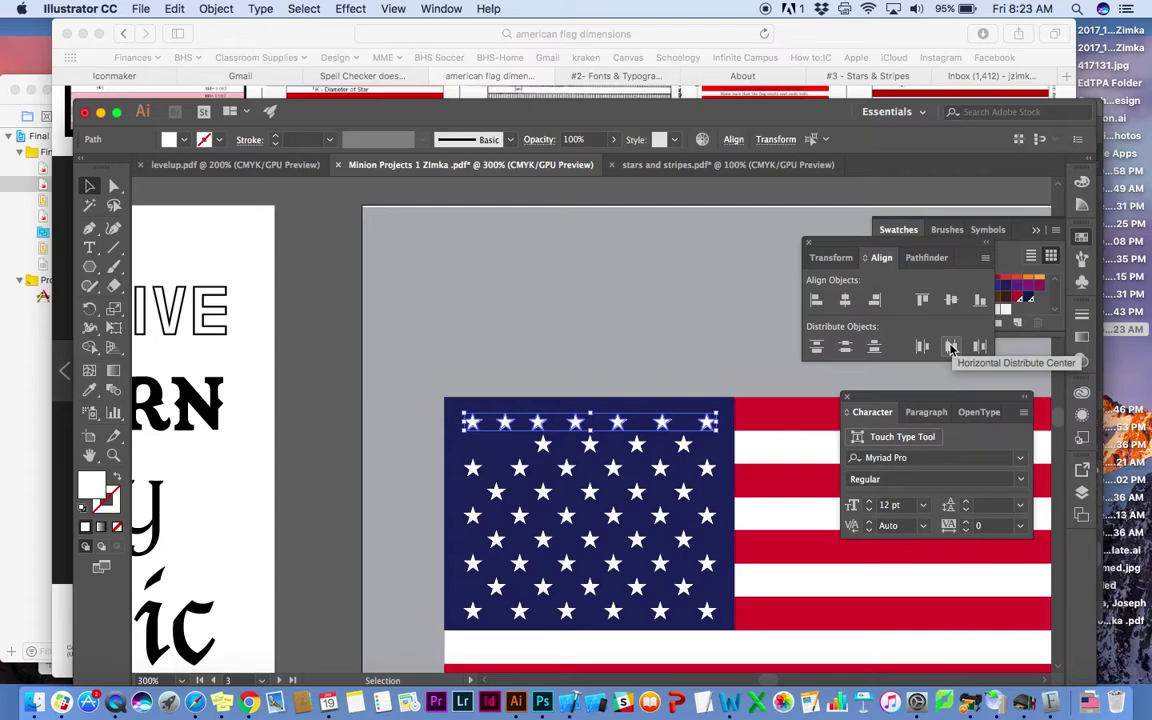
pyautogui.click(951, 347)
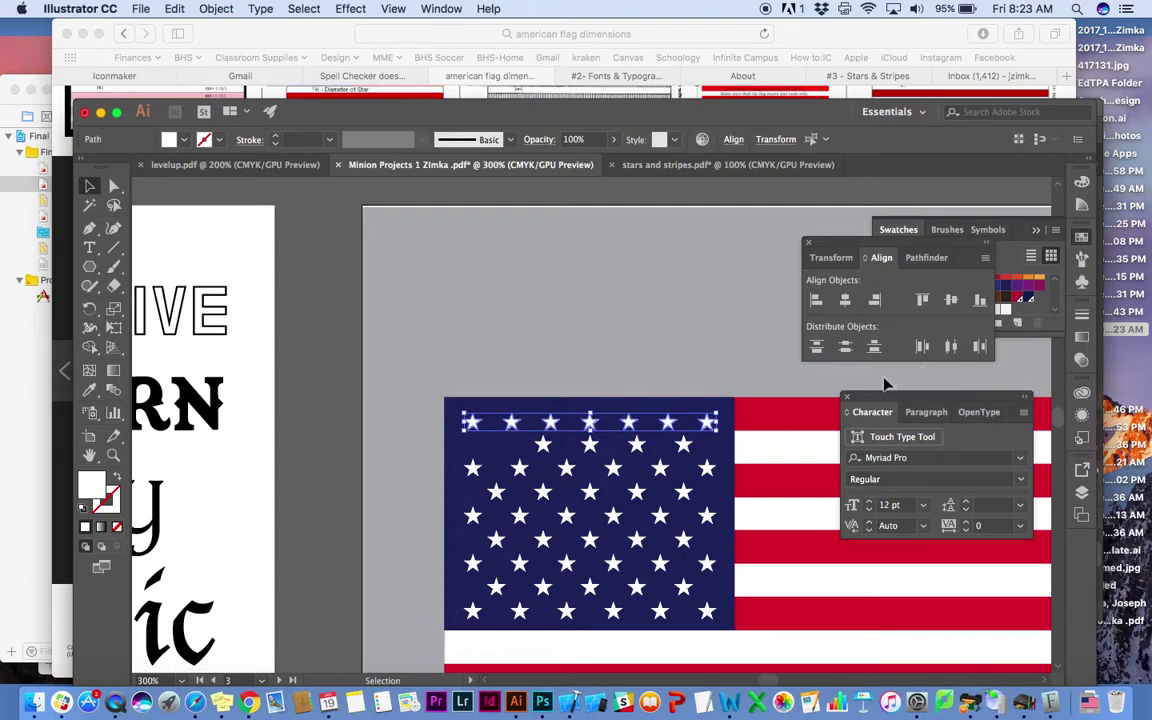
pyautogui.click(435, 323)
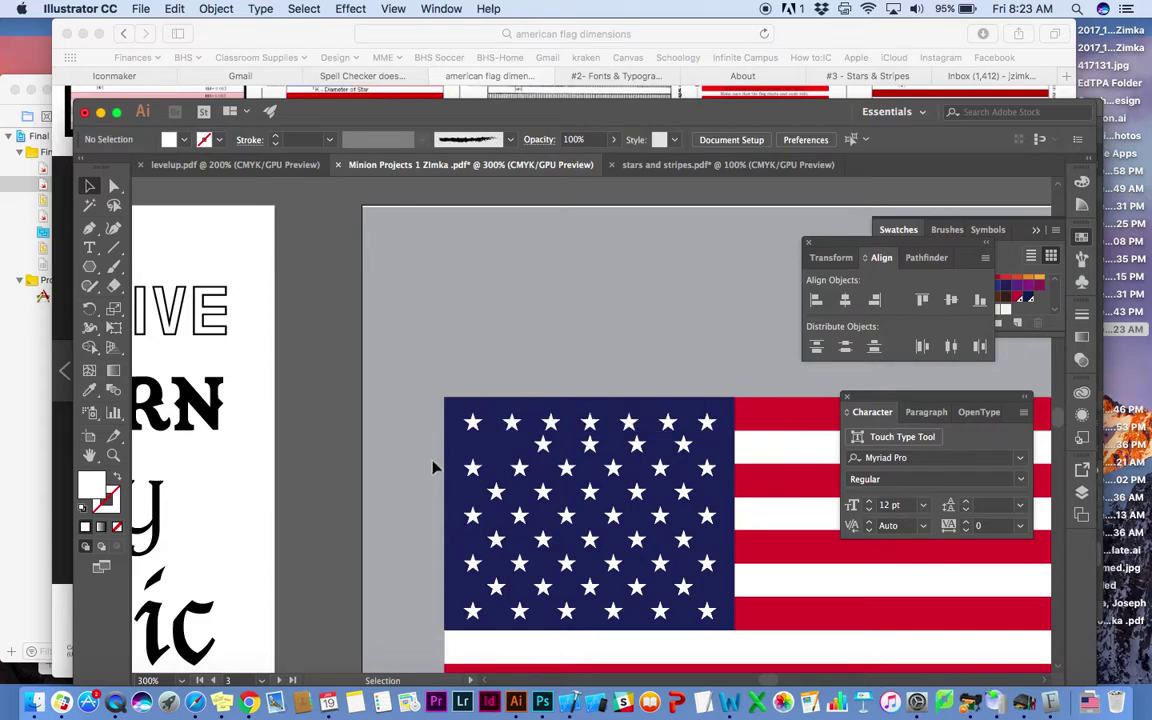
# Step: Compare with the third row's stars and move the top row's second star down to the start of the second row
pyautogui.moveTo(437, 468); pyautogui.dragTo(743, 481)
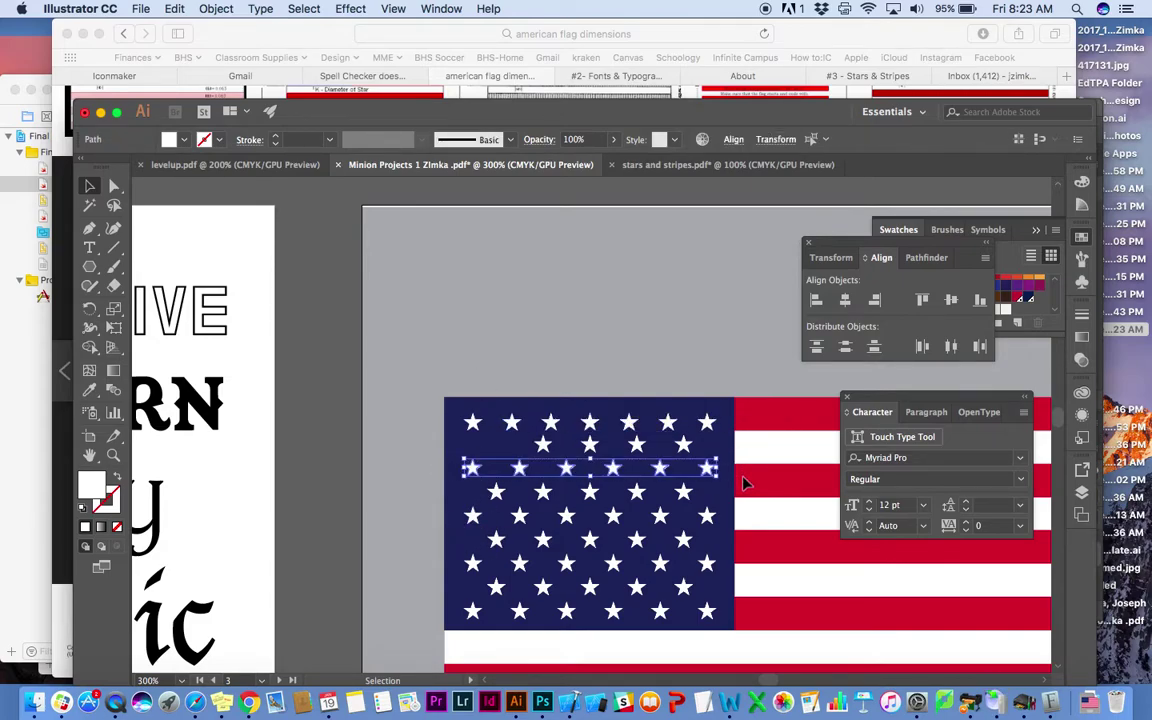
pyautogui.click(545, 391)
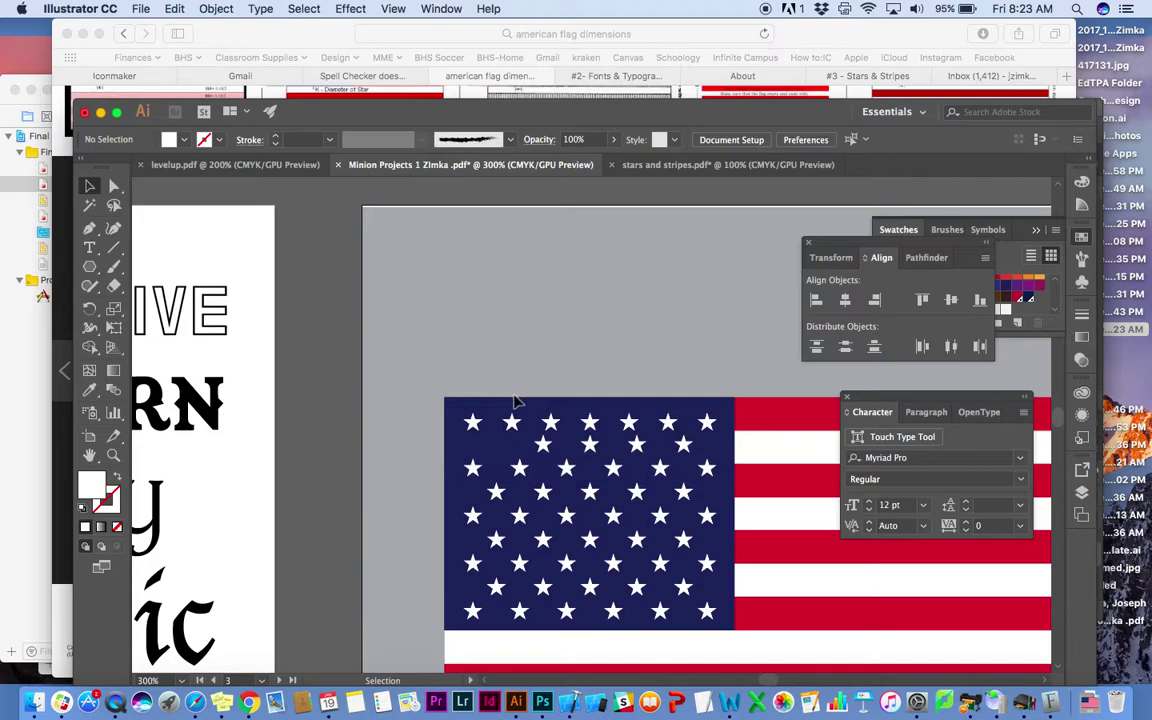
pyautogui.moveTo(518, 423); pyautogui.dragTo(504, 448)
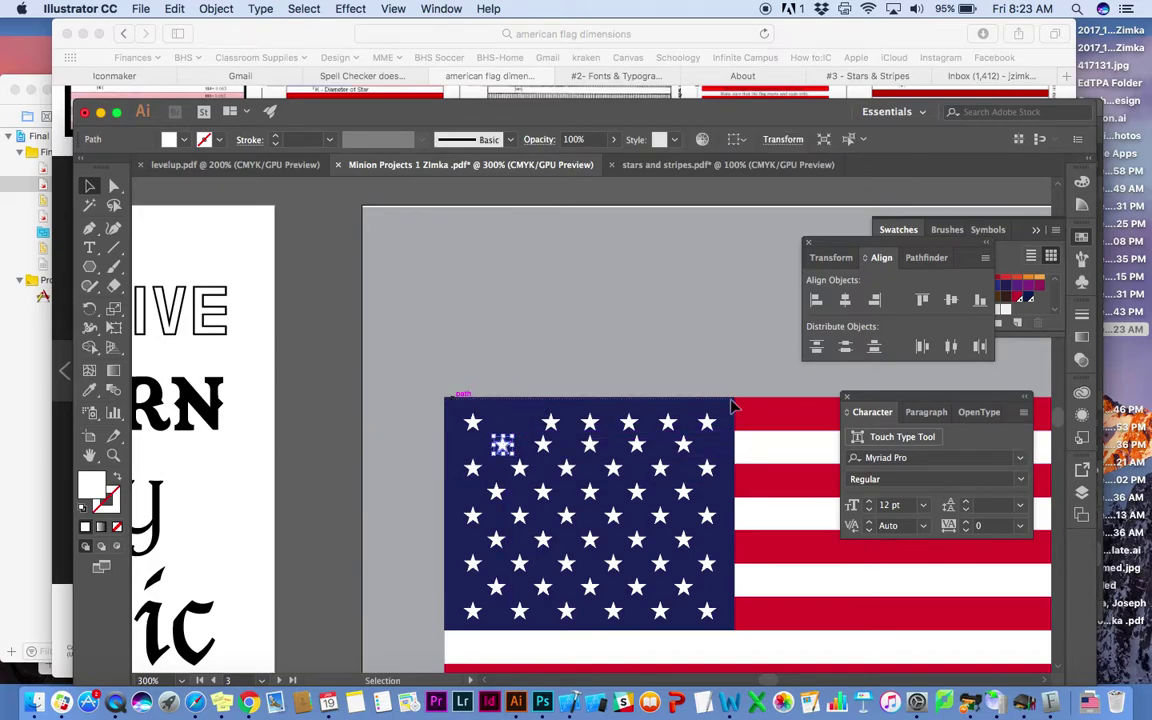
# Step: Distribute the remaining six top-row stars evenly by their horizontal centers
pyautogui.moveTo(740, 428); pyautogui.dragTo(740, 428)
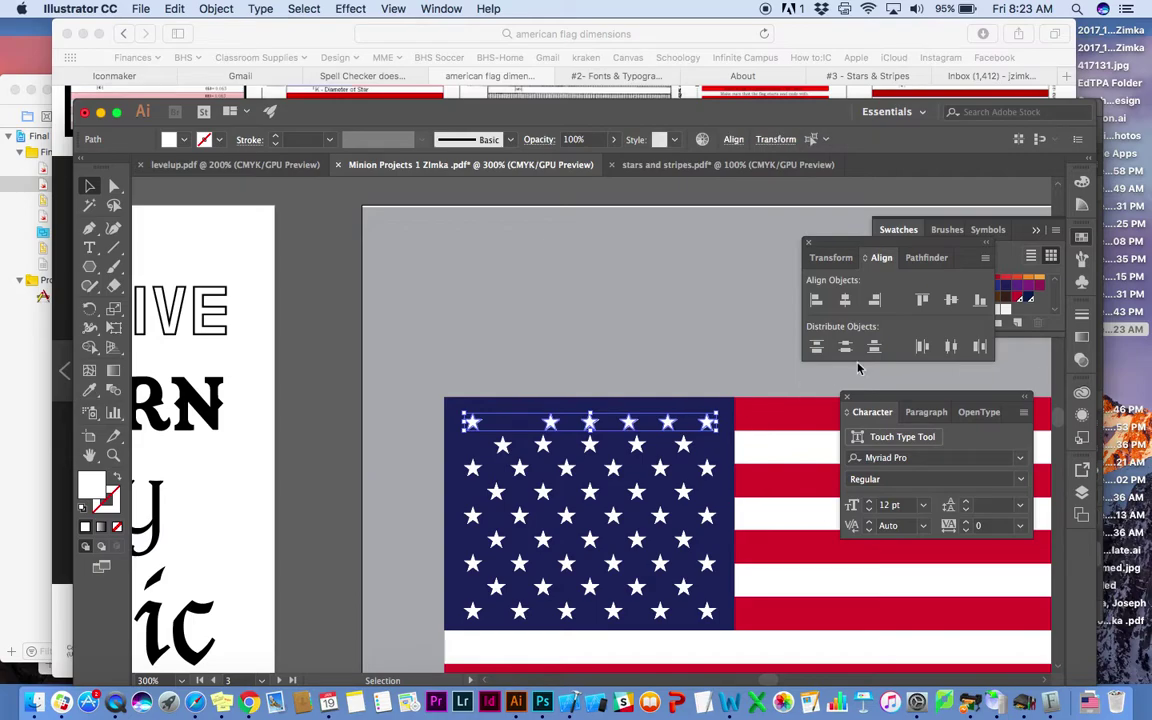
pyautogui.click(951, 346)
pyautogui.click(450, 390)
# Step: Distribute the second row's five stars evenly by their horizontal centers and clear the selection
pyautogui.moveTo(484, 444); pyautogui.dragTo(698, 455)
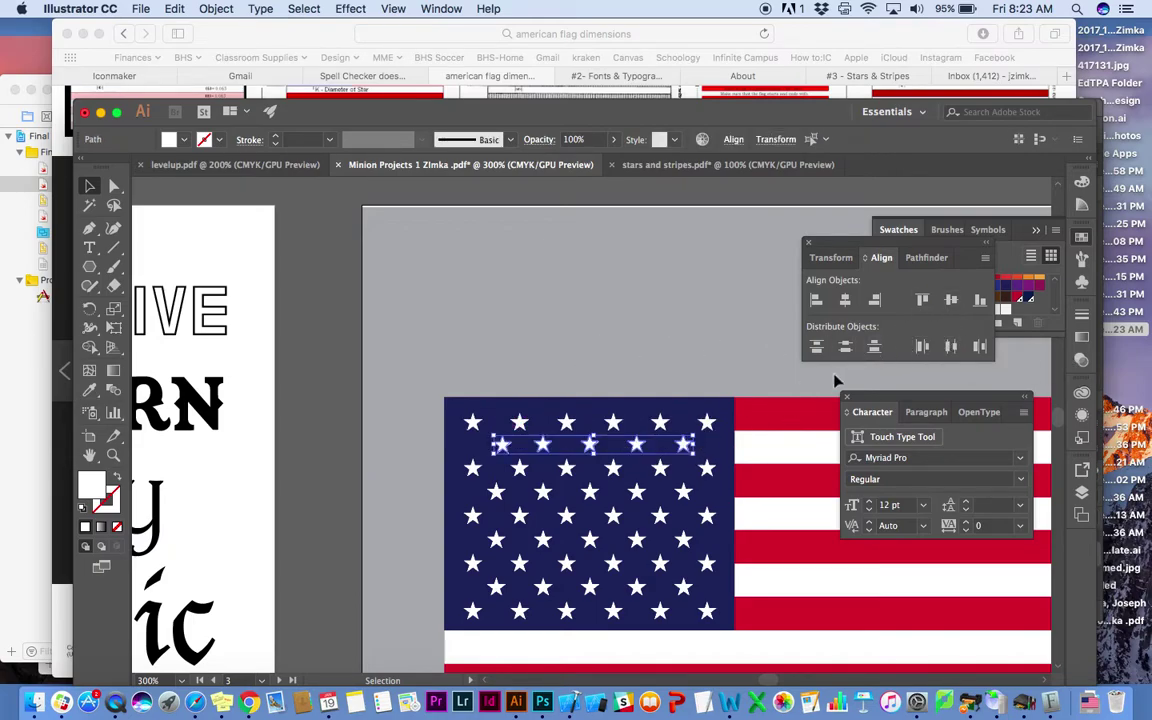
pyautogui.click(955, 349)
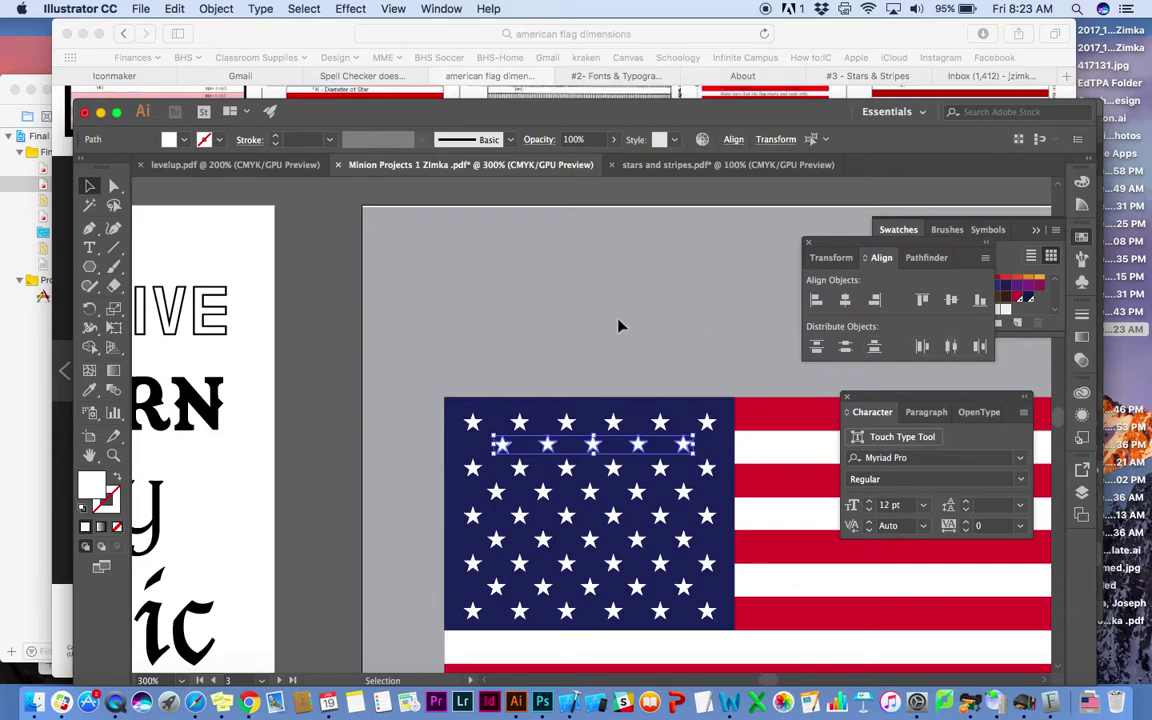
pyautogui.click(427, 444)
# Step: Nudge the second row's first star left into line with the star column below it, and check that column
pyautogui.moveTo(506, 450); pyautogui.dragTo(496, 450)
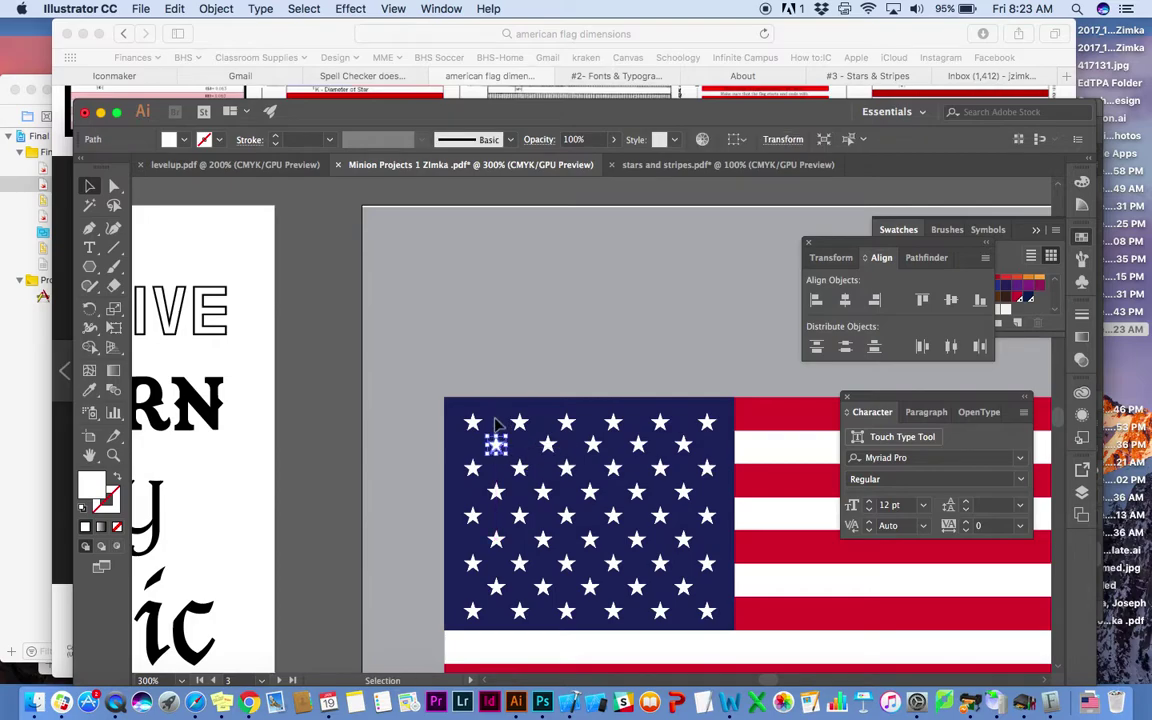
pyautogui.moveTo(505, 607); pyautogui.dragTo(490, 440)
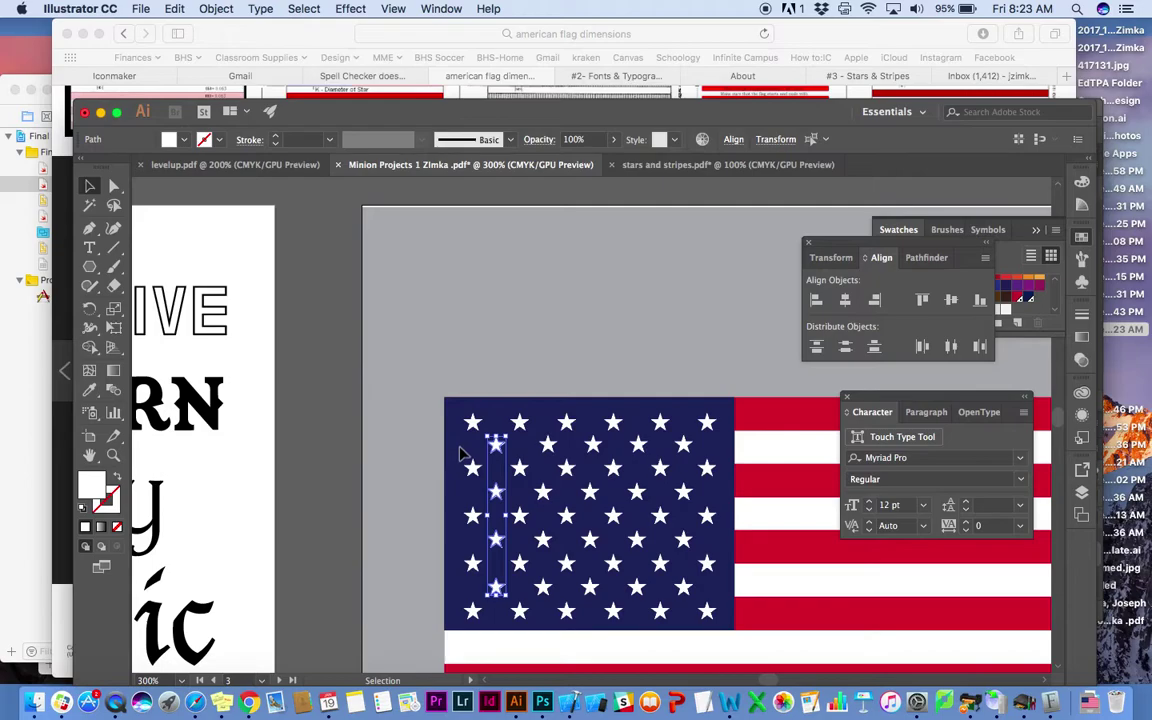
pyautogui.click(418, 408)
# Step: Align the second row's five stars by their vertical centers and clear the selection
pyautogui.moveTo(695, 453); pyautogui.dragTo(697, 455)
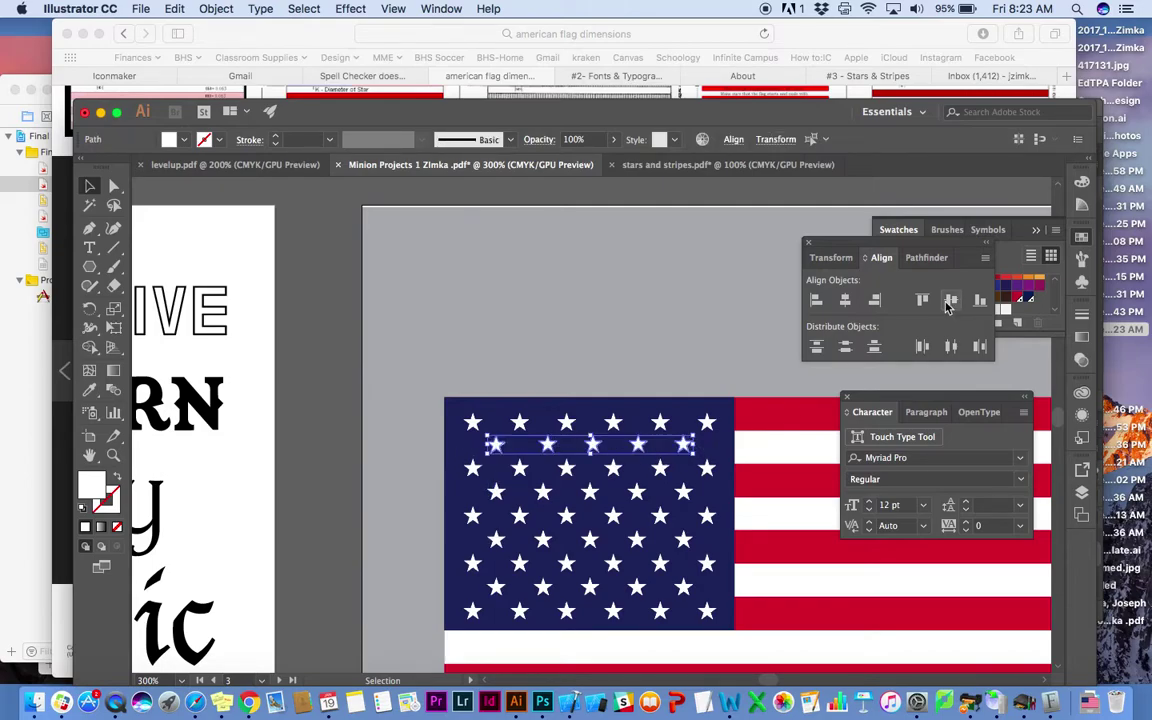
pyautogui.click(952, 301)
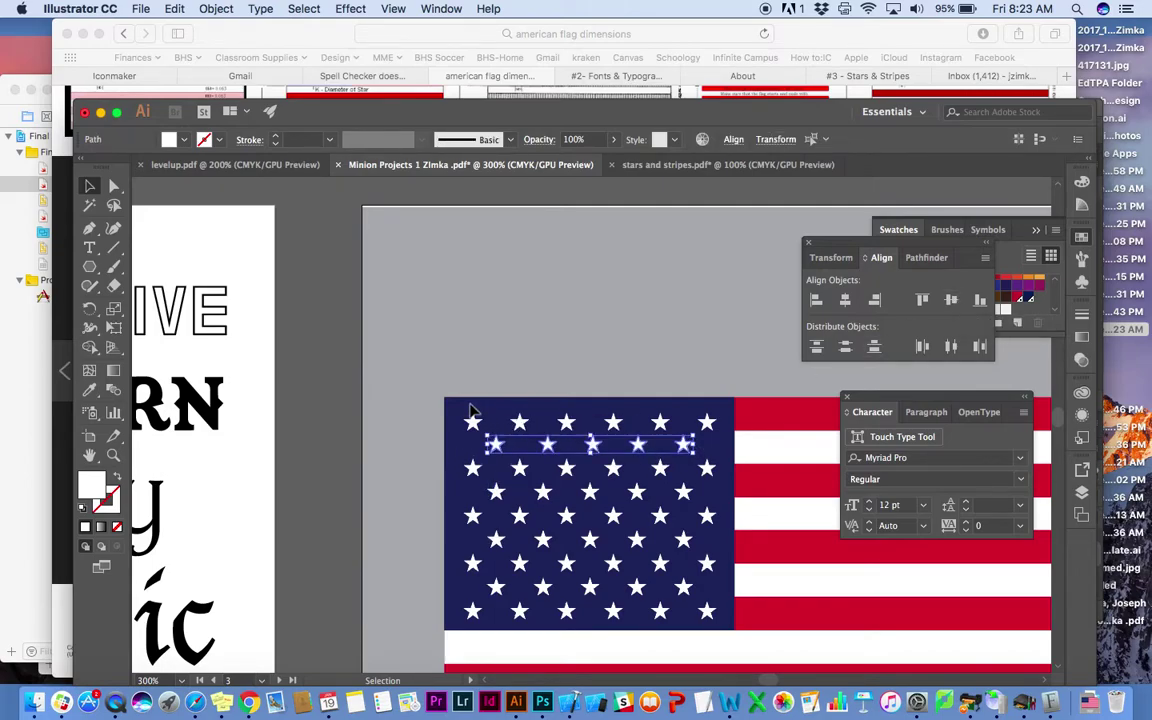
pyautogui.click(425, 376)
# Step: Delete all the star rows below the second row of the union
pyautogui.moveTo(450, 456); pyautogui.dragTo(716, 620)
pyautogui.press('Delete')
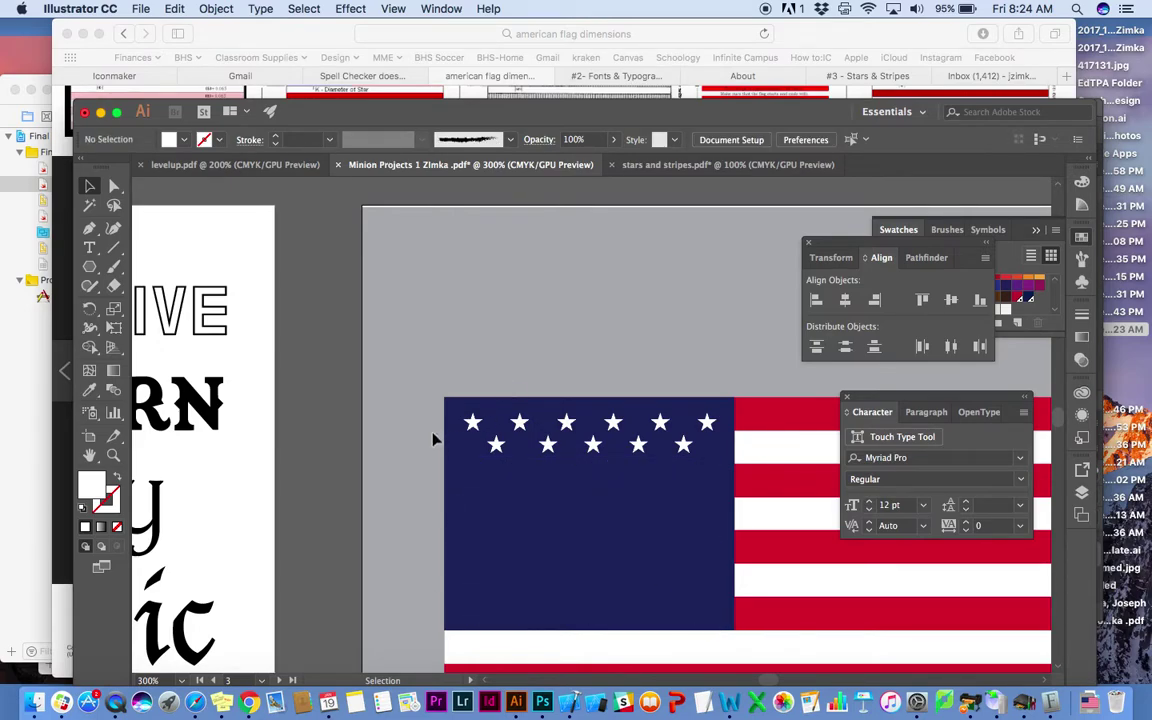
# Step: Duplicate the two finished star rows straight down to form the third and fourth rows
pyautogui.moveTo(706, 472); pyautogui.dragTo(730, 466)
pyautogui.press('a')
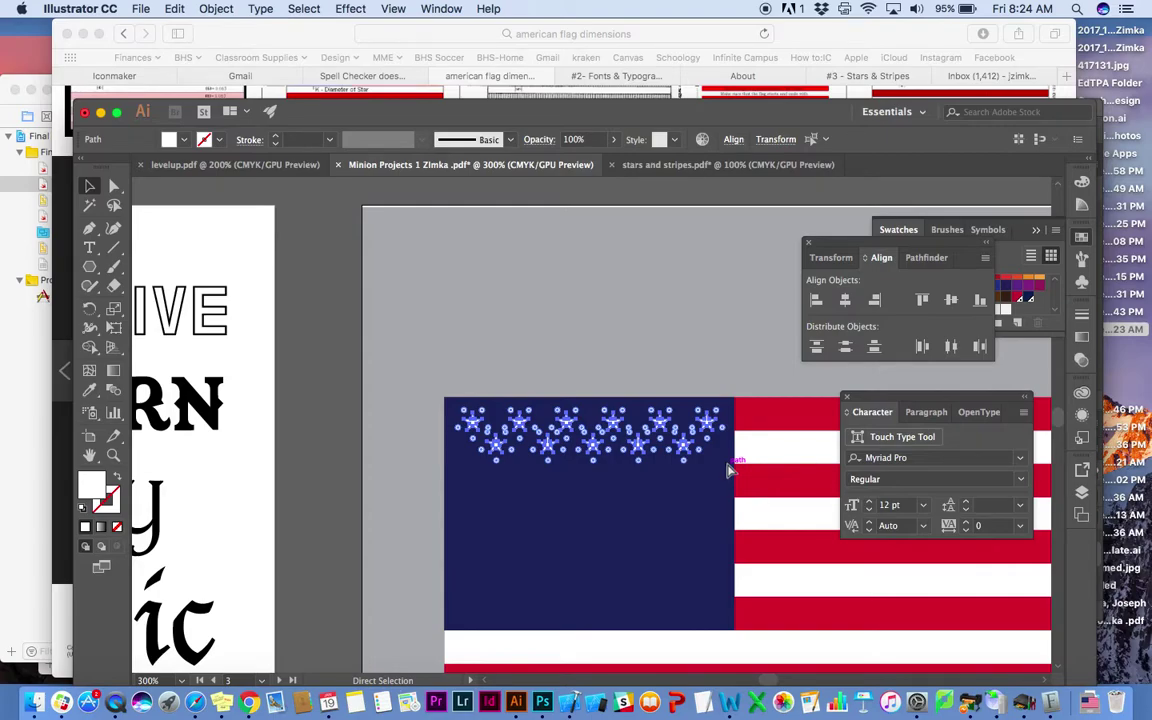
pyautogui.press('v')
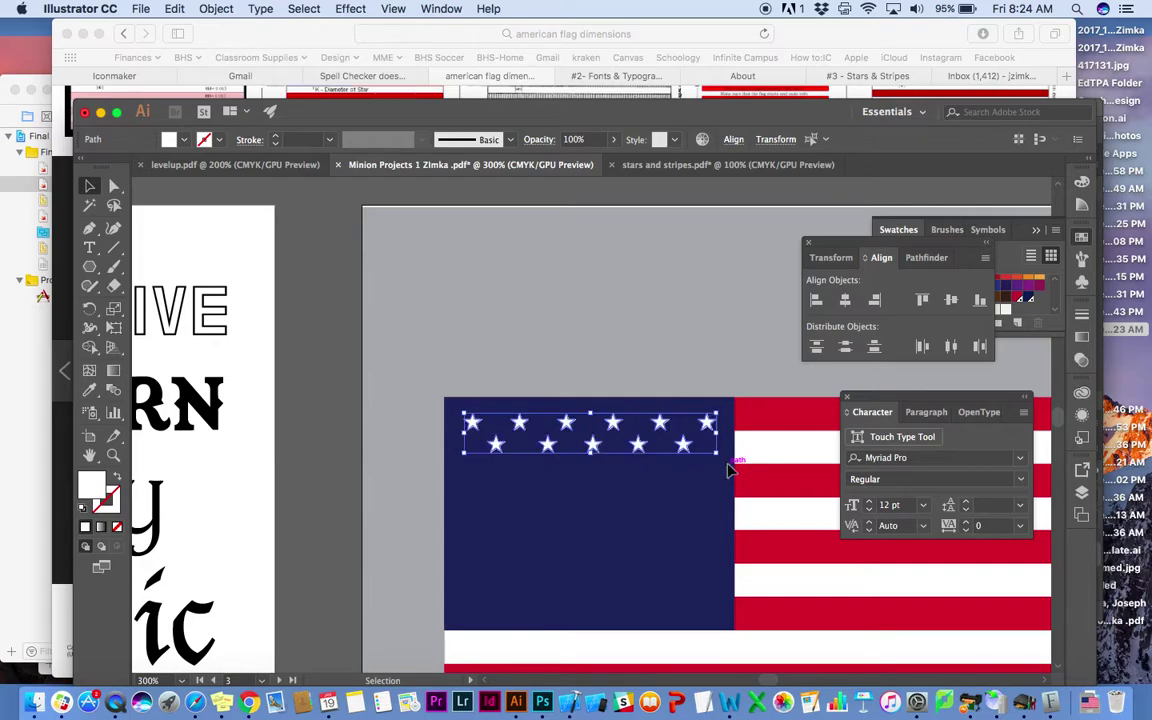
pyautogui.hotkey('alt', 'shift', 'Down')
pyautogui.hotkey('shift', 'Down')
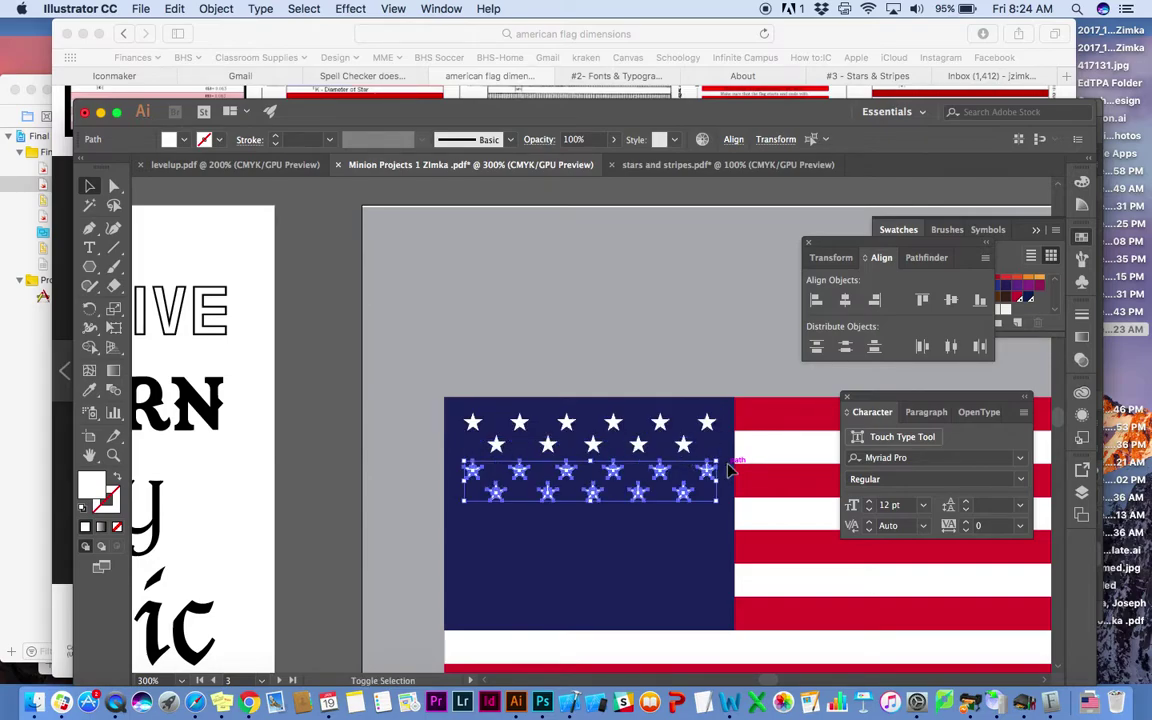
# Step: Duplicate the two-row star set downward twice more to form the fifth through eighth rows
pyautogui.press('a')
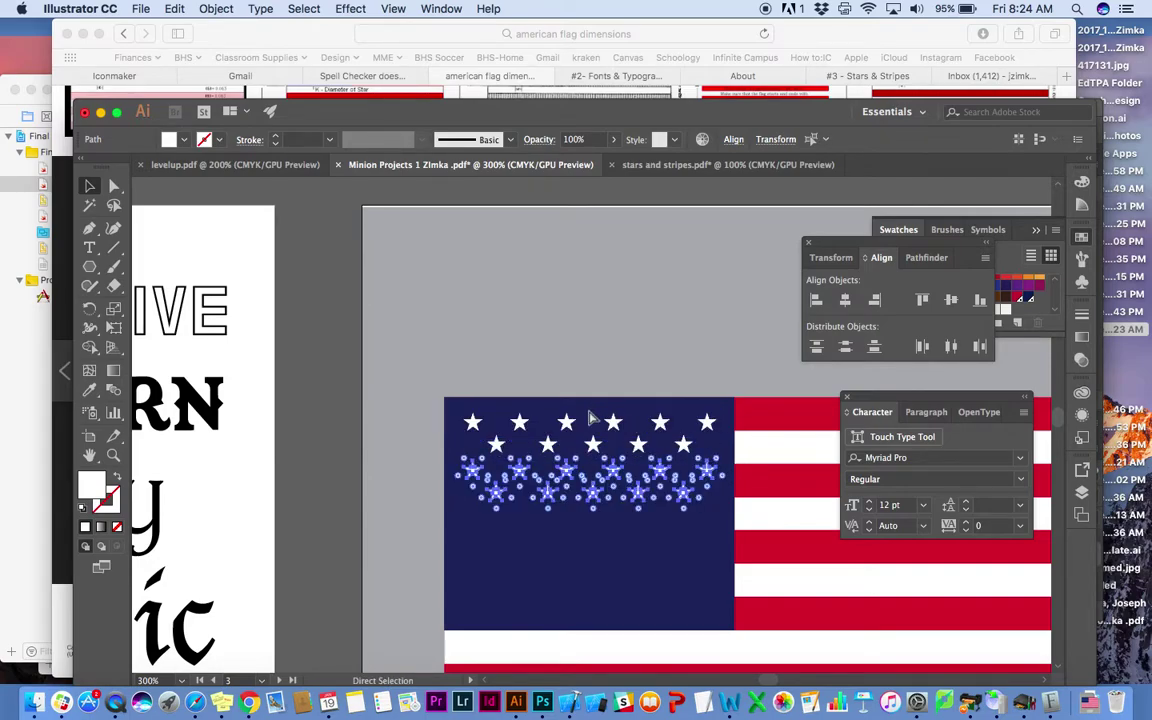
pyautogui.press('v')
pyautogui.hotkey('alt', 'shift', 'Down')
pyautogui.hotkey('shift', 'Down')
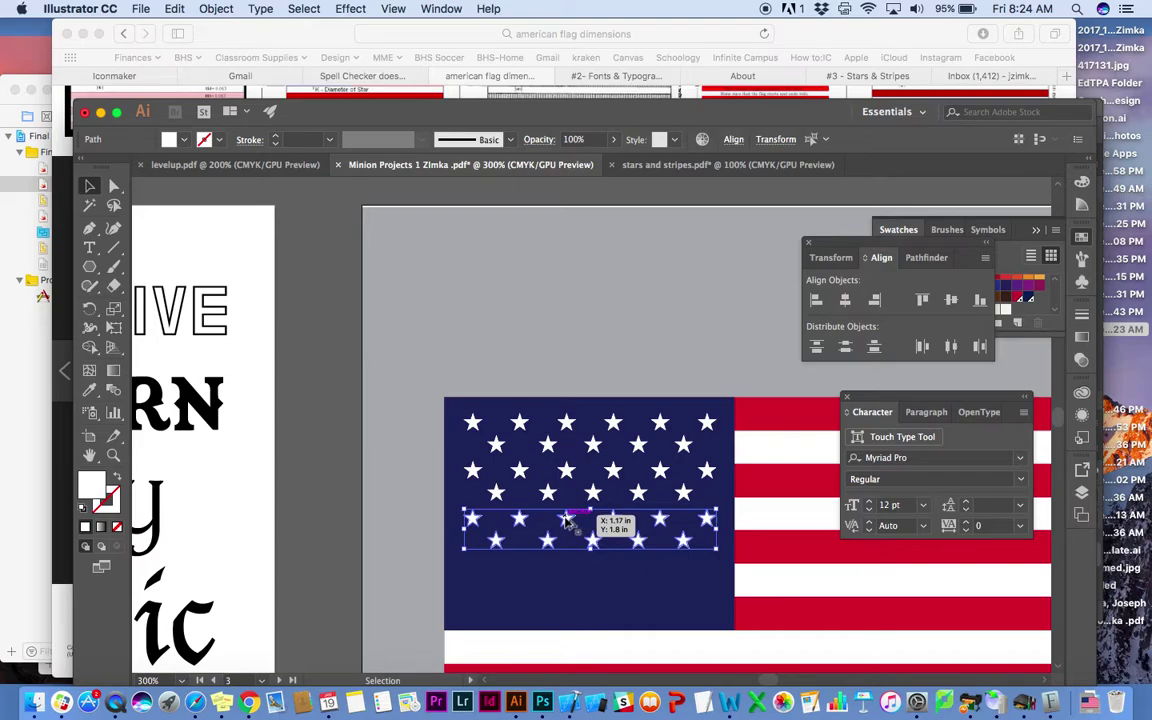
pyautogui.moveTo(566, 520); pyautogui.dragTo(566, 570)
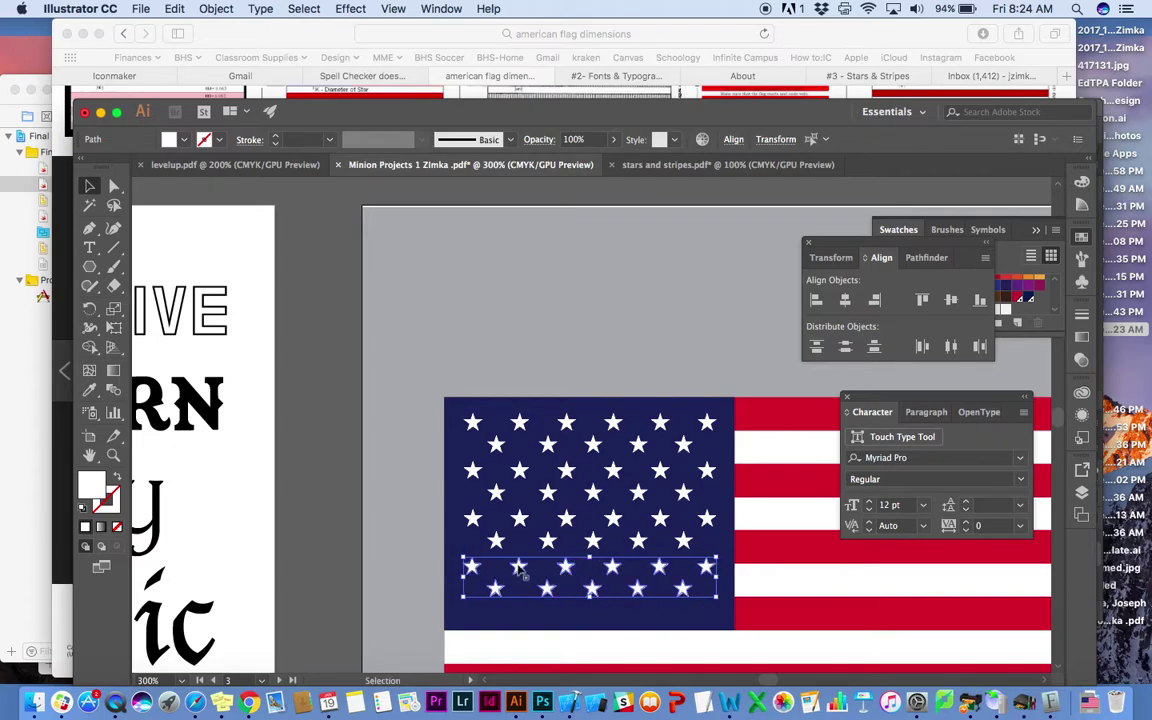
# Step: Duplicate the top row of six stars straight down to form the ninth row at the bottom of the union
pyautogui.hscroll(1, 477, 410)
pyautogui.scroll(-2, 475, 408)
pyautogui.hscroll(5, 475, 406)
pyautogui.scroll(2, 613, 430)
pyautogui.hscroll(-6, 613, 430)
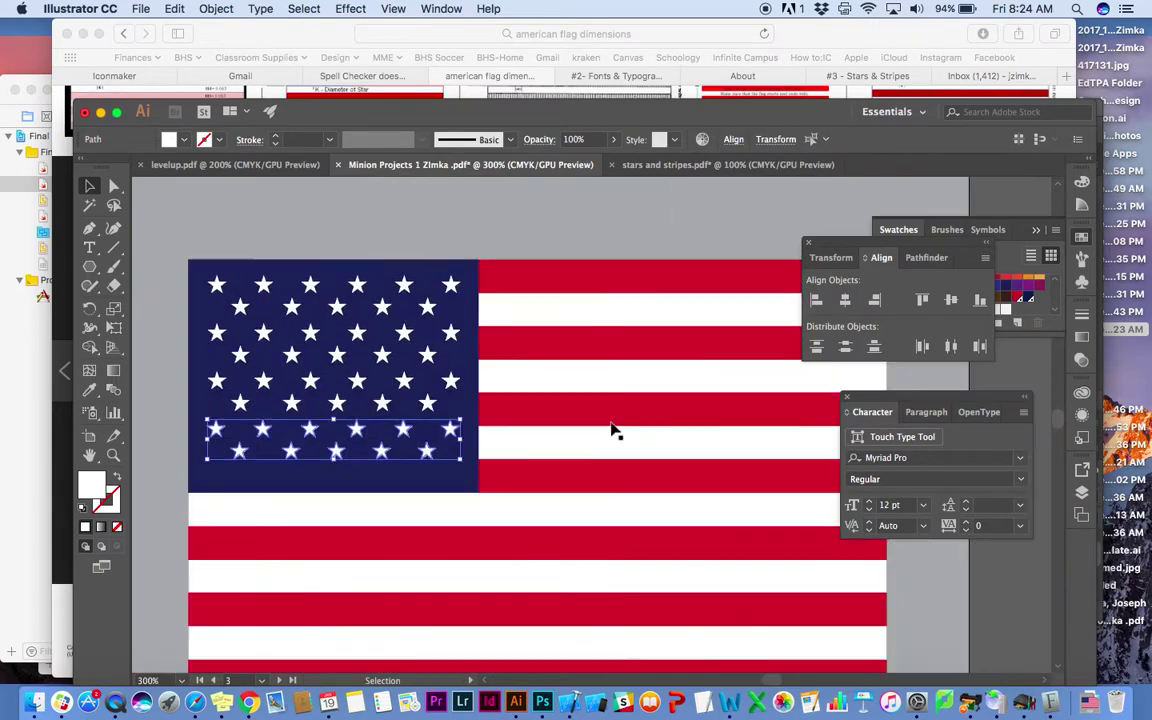
pyautogui.click(432, 273)
pyautogui.press('a')
pyautogui.moveTo(388, 258); pyautogui.dragTo(697, 316)
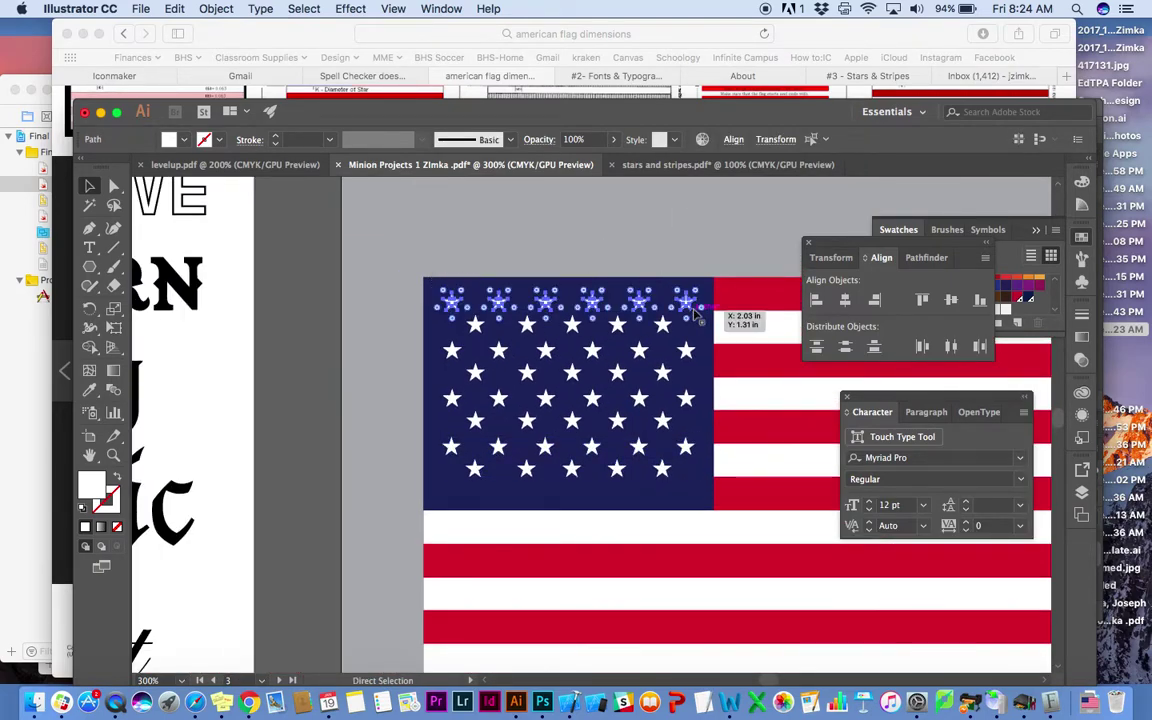
pyautogui.press('v')
pyautogui.moveTo(688, 312); pyautogui.dragTo(688, 498)
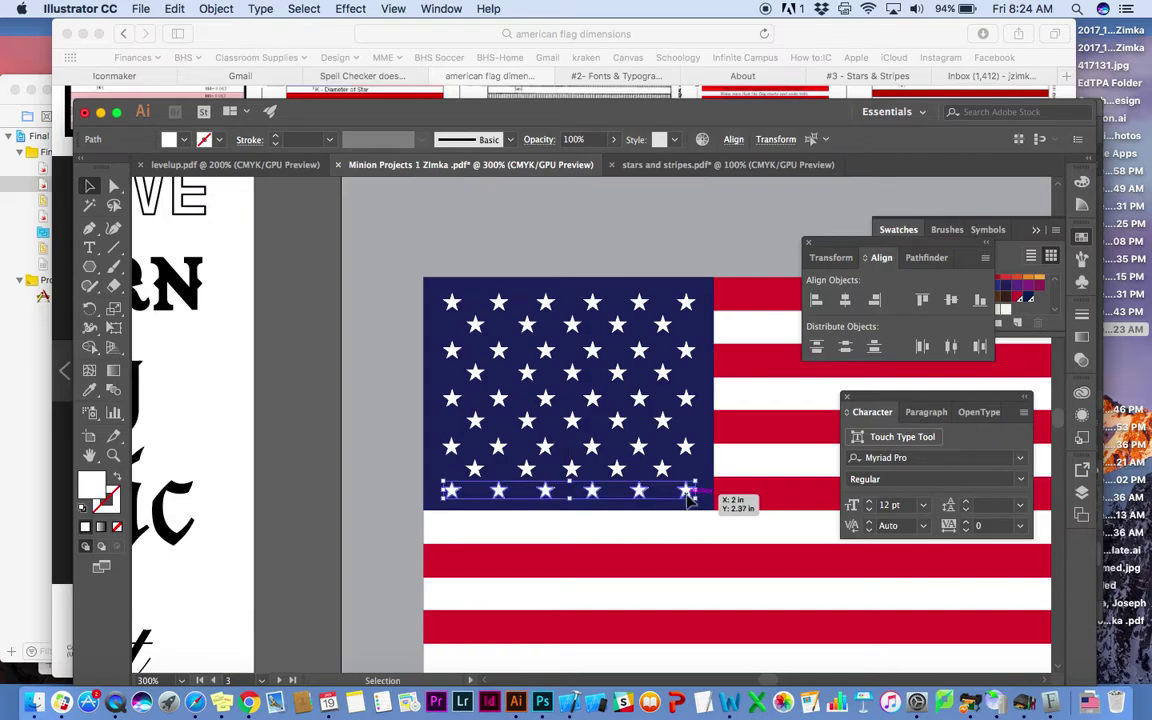
# Step: Nudge all nine star rows slightly upward together within the blue union and clear the selection
pyautogui.click(462, 270)
pyautogui.moveTo(392, 242); pyautogui.dragTo(712, 517)
pyautogui.press('Up')
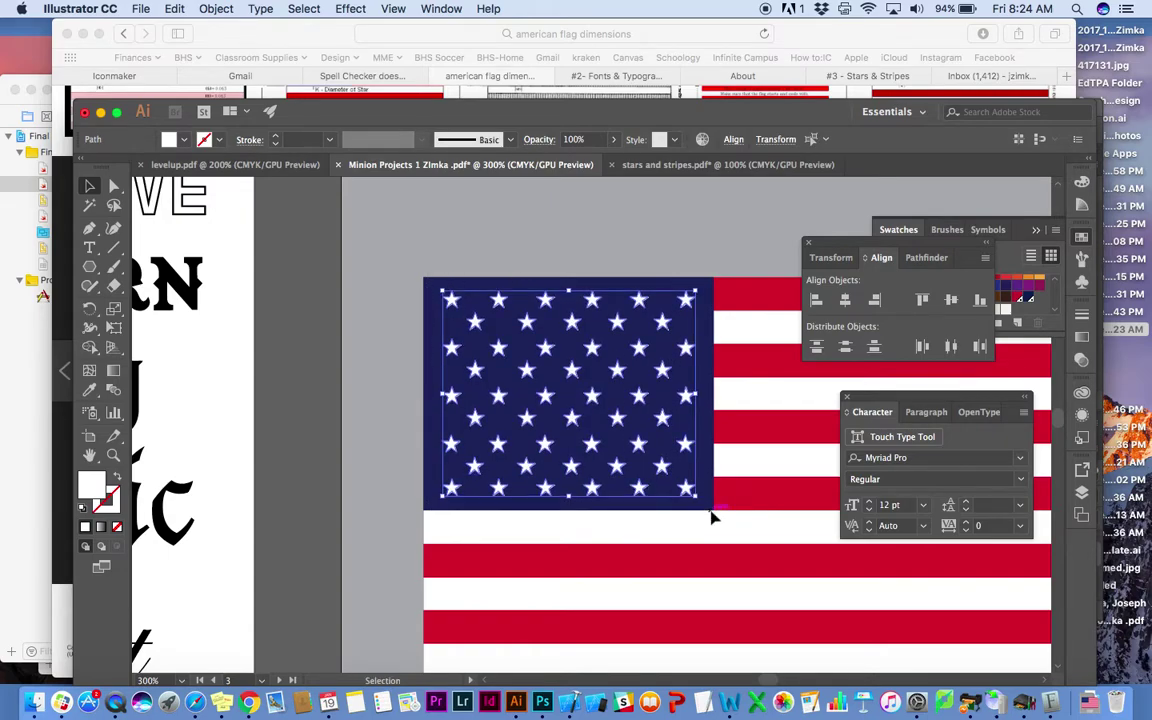
pyautogui.click(567, 257)
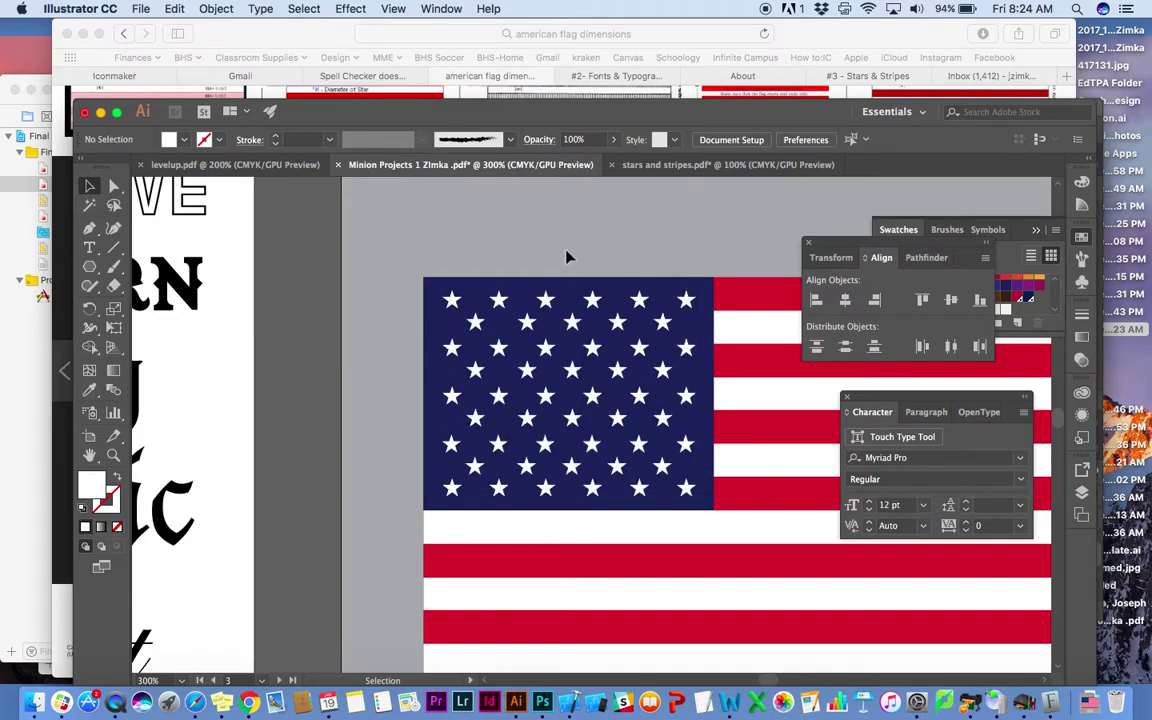
# Step: Examine the whole flag at 100% zoom beside the reference flag on the neighbouring artboard
pyautogui.press('super+minus')
pyautogui.press('super+minus')
pyautogui.press('super+minus')
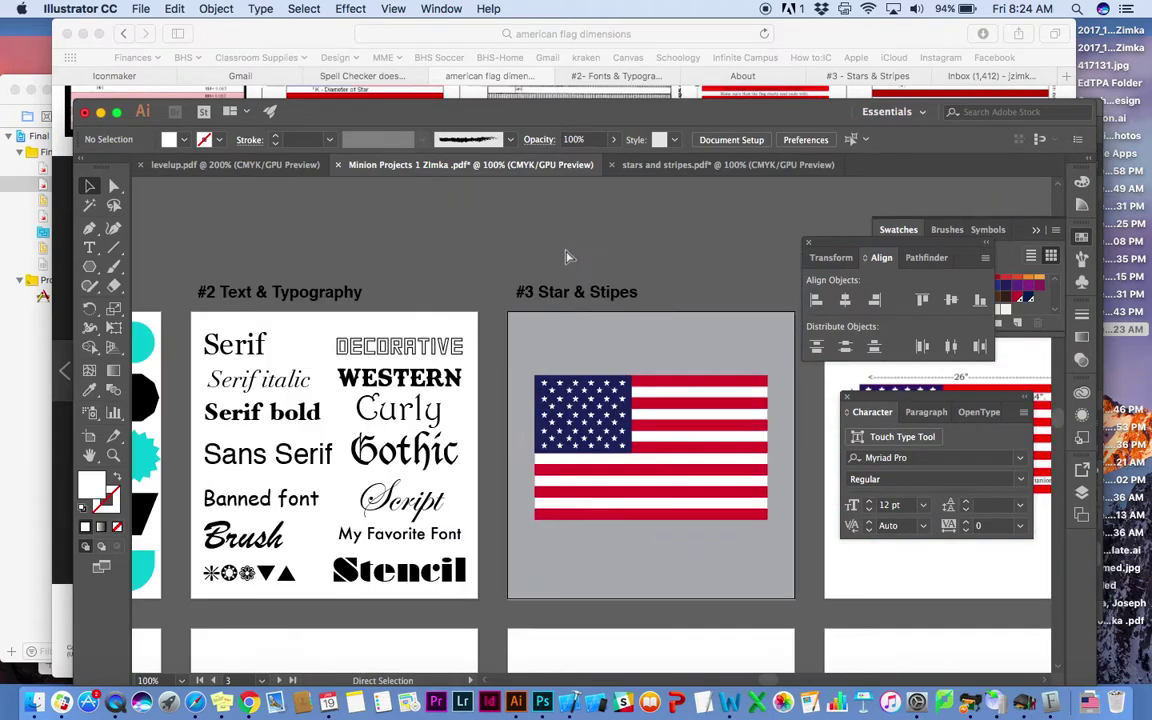
pyautogui.hscroll(5, 565, 257)
pyautogui.scroll(-1, 565, 257)
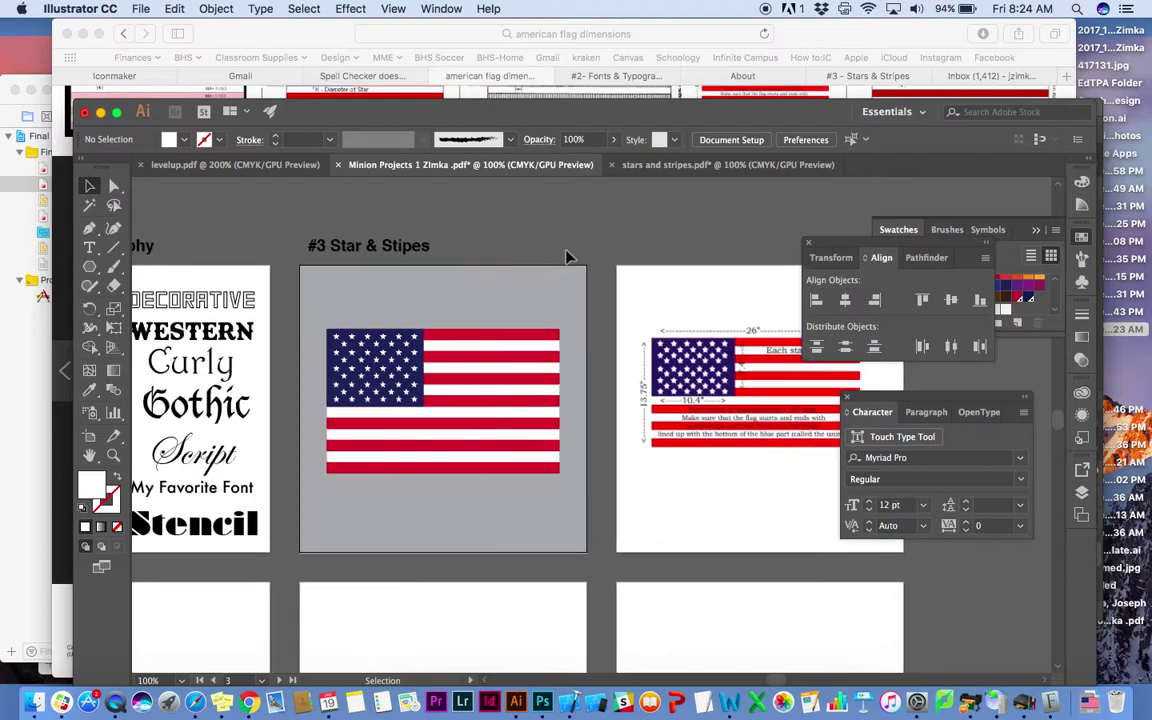
pyautogui.hscroll(-1, 565, 258)
pyautogui.scroll(-1, 565, 258)
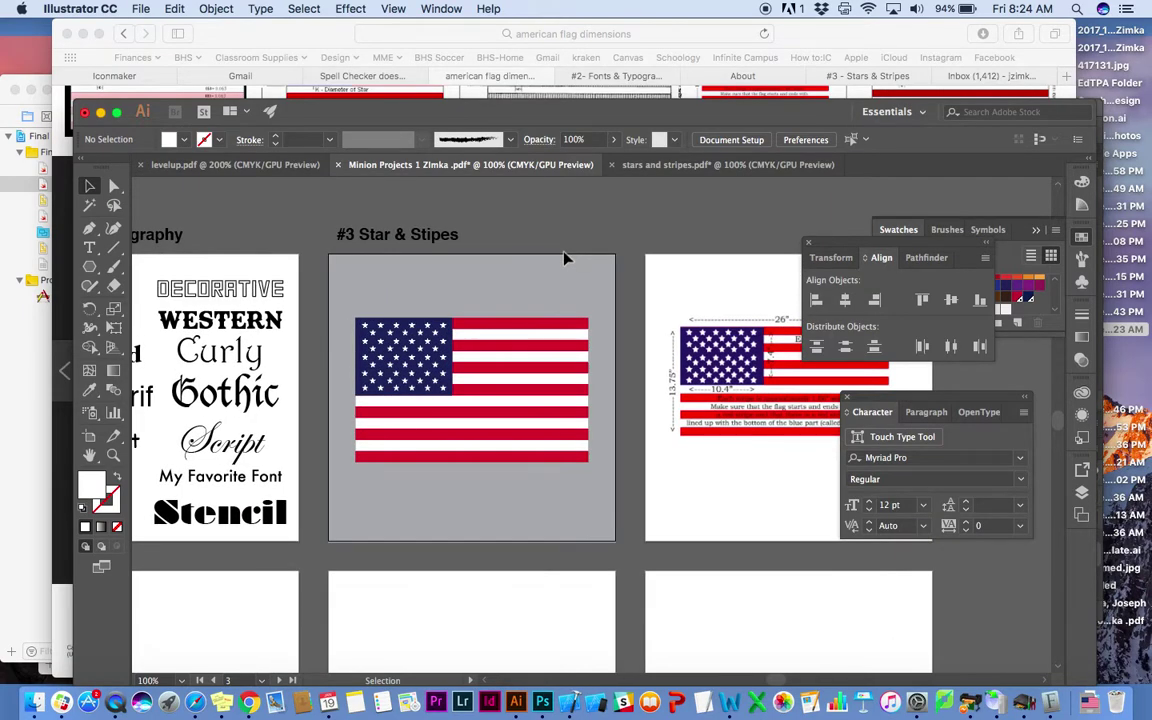